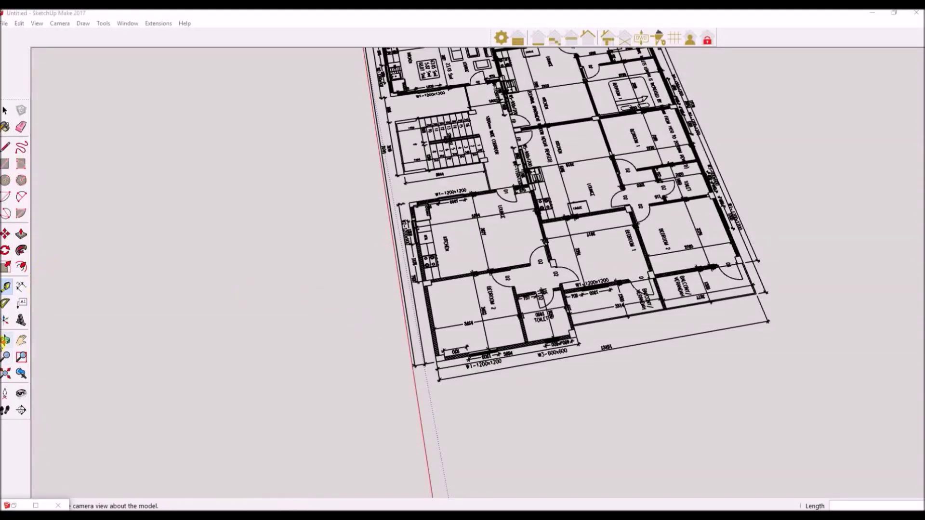
Try to rescale the floor plan by measuring the W2 kitchen window's dimension line and entering 1200 mm, and undo it.
left_click_drag(600, 343, 310, 358)
scroll(217, 341, "up", 10)
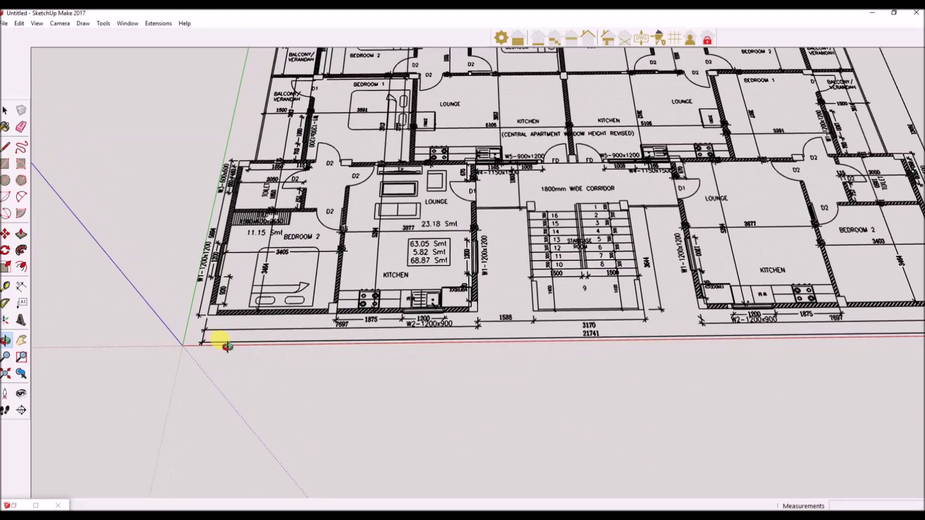
scroll(319, 352, "up", 3)
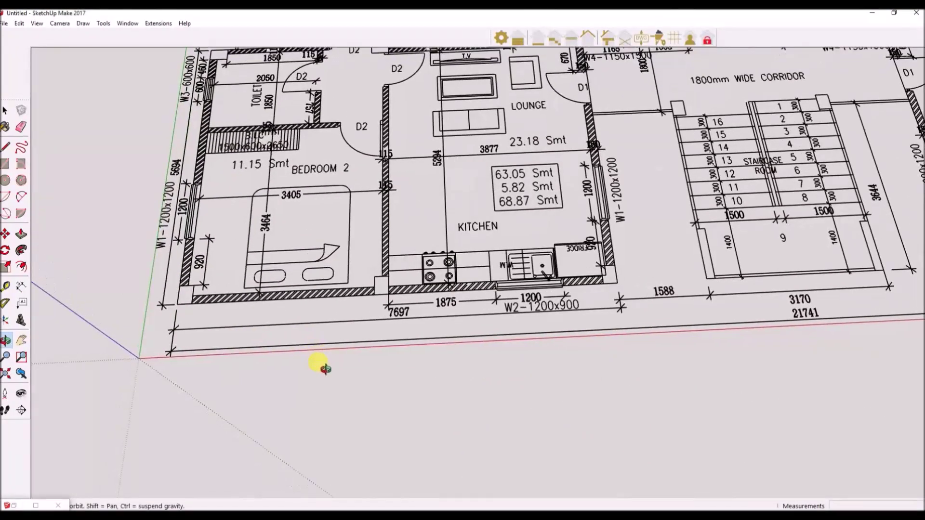
scroll(379, 307, "up", 3)
scroll(385, 309, "up", 2)
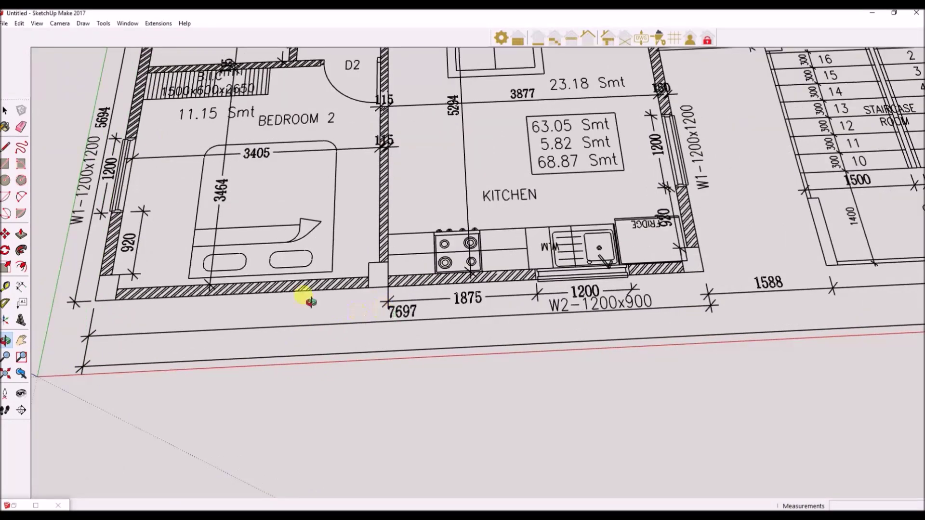
left_click(6, 287)
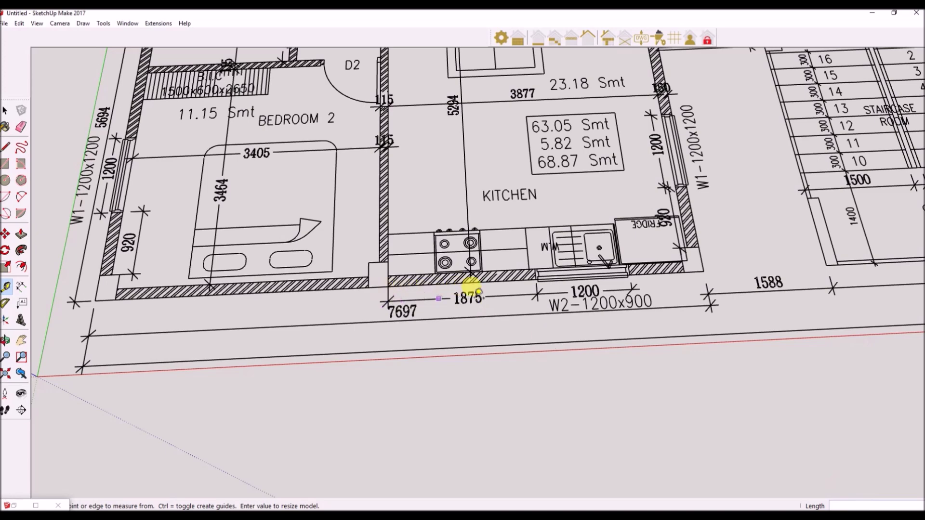
scroll(471, 287, "up", 1)
left_click(544, 292)
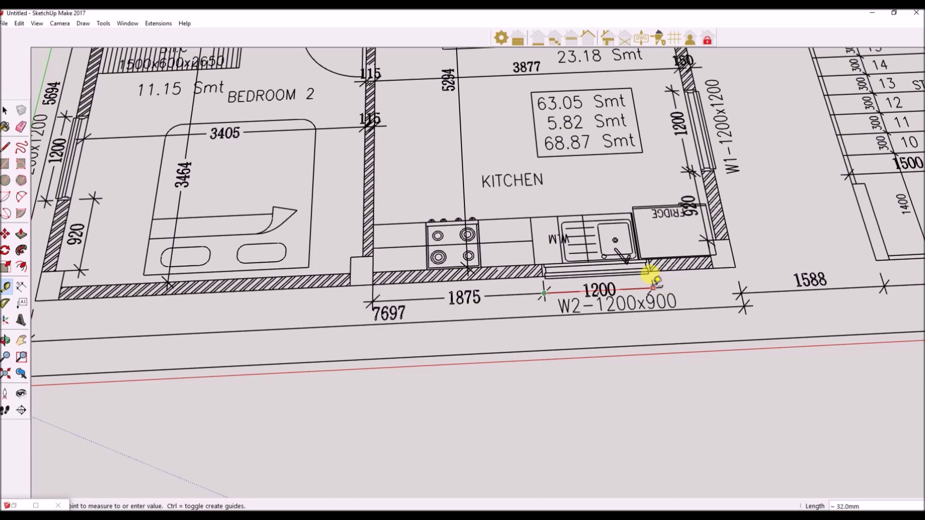
left_click(653, 287)
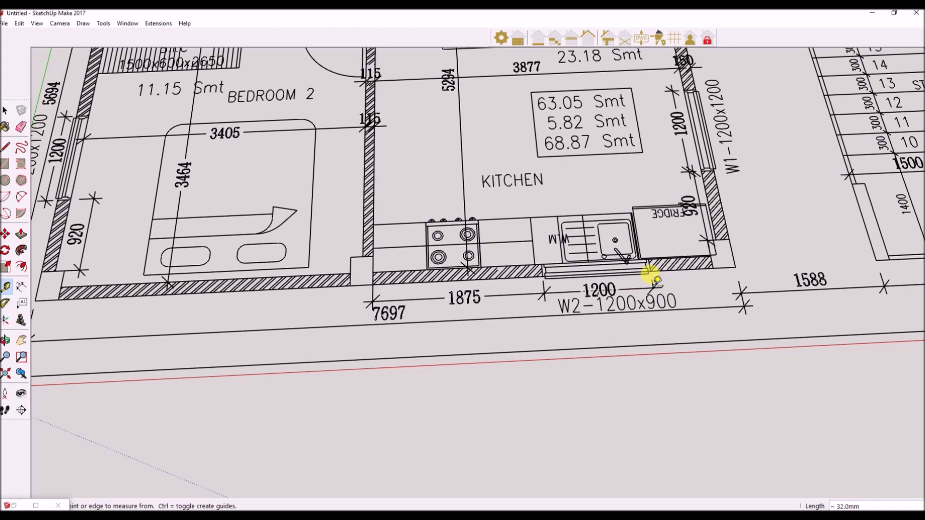
type("1200")
key("Return")
key("ctrl+z")
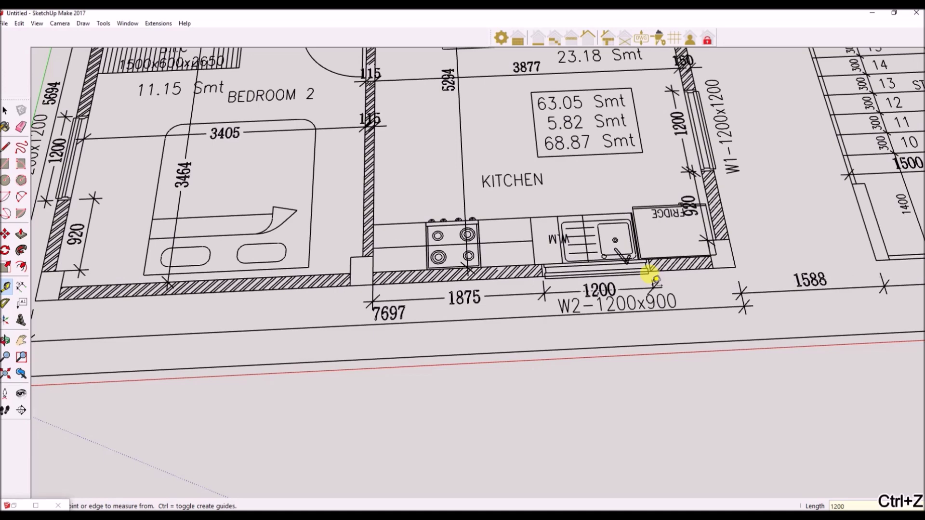
Remeasure the W2 window's dimension line, try 1200 mm as its length once more, and undo the attempt.
left_click(543, 293)
left_click(635, 273)
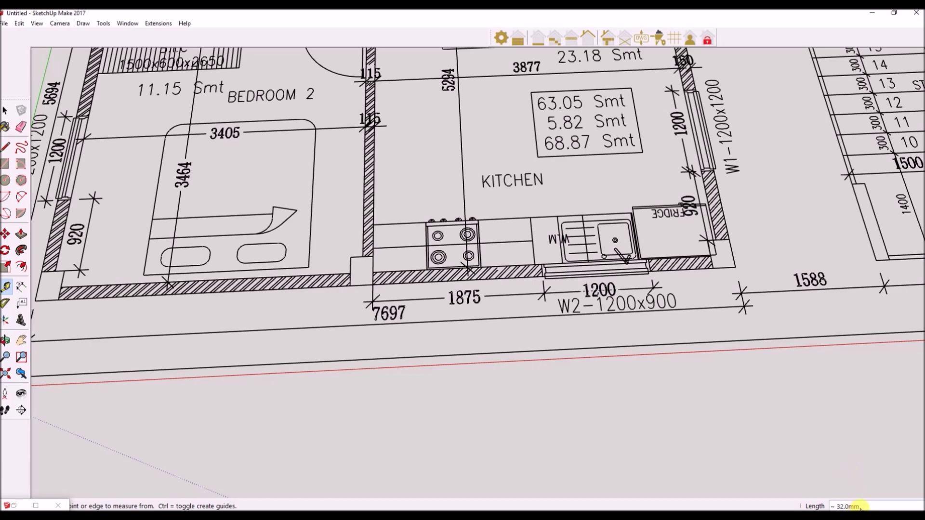
type("1200")
key("ctrl+z")
Rescale the whole model by measuring the W2 kitchen window's dimension line between its end ticks and setting it to 1200 mm.
middle_click_drag(694, 295, 737, 283)
scroll(737, 283, "up", 4)
scroll(584, 289, "down", 2)
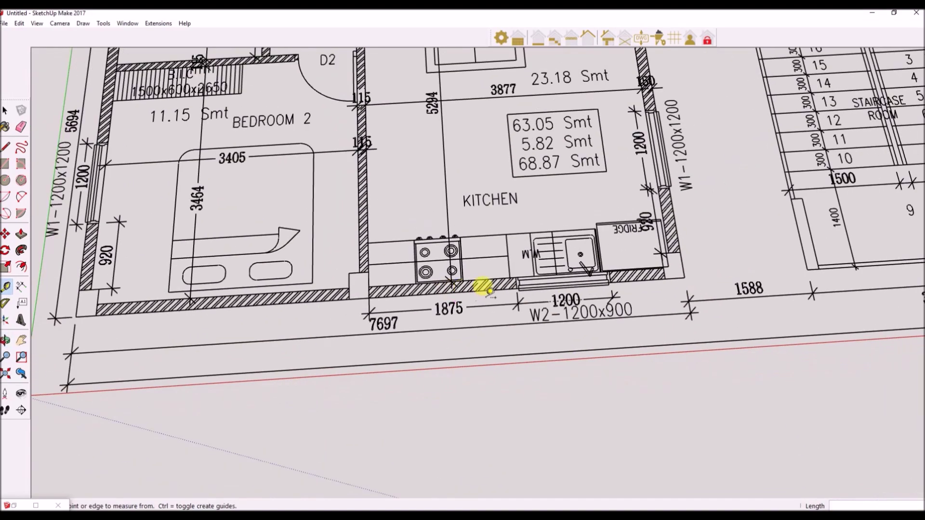
scroll(490, 291, "up", 2)
left_click(532, 305)
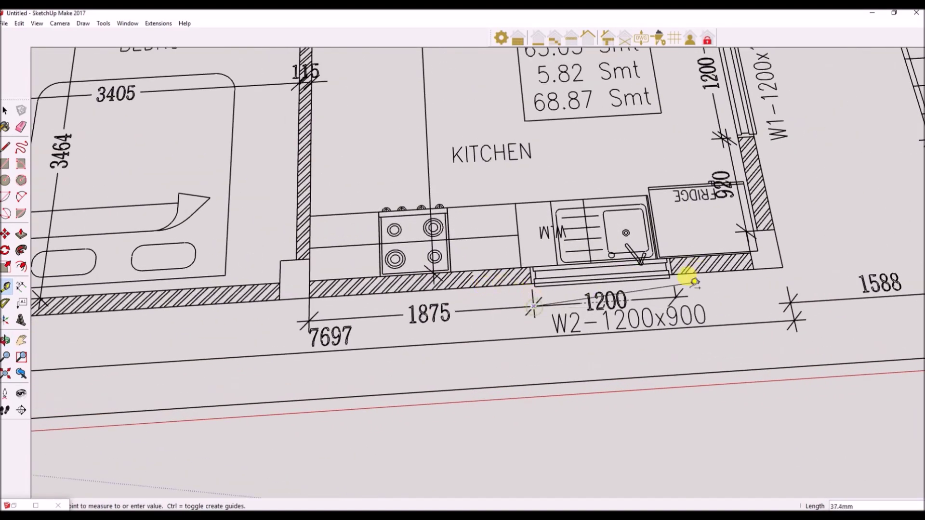
left_click(676, 297)
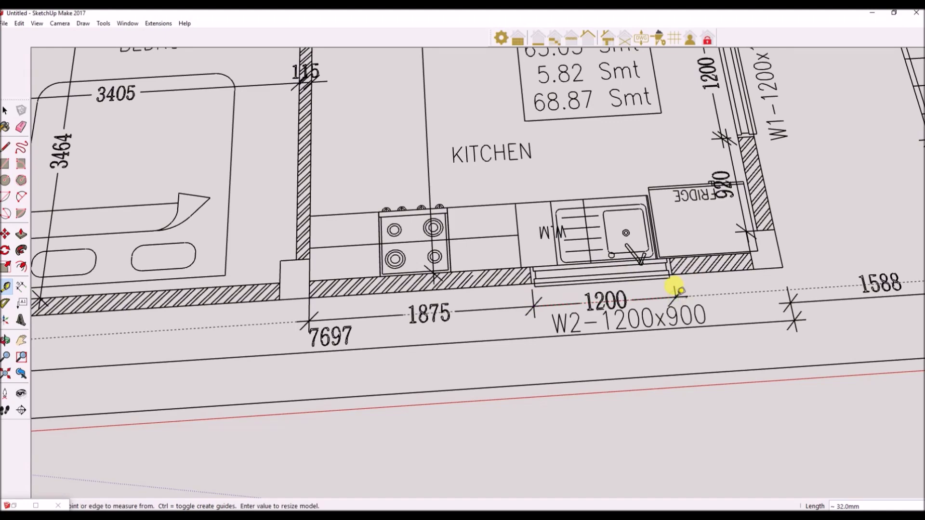
type("1200")
key("Return")
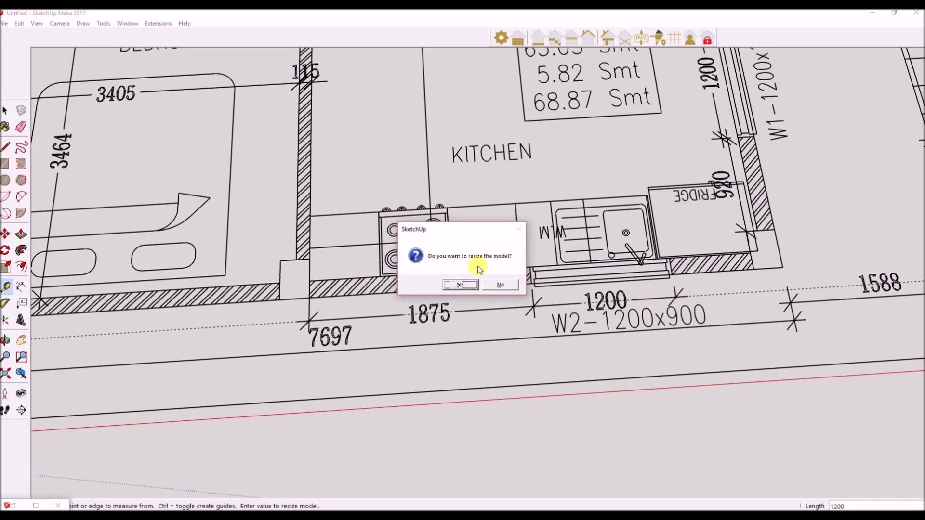
left_click(460, 285)
Check the new scale by measuring the W2 kitchen window's dimension line from tick to tick.
scroll(705, 284, "down", 5)
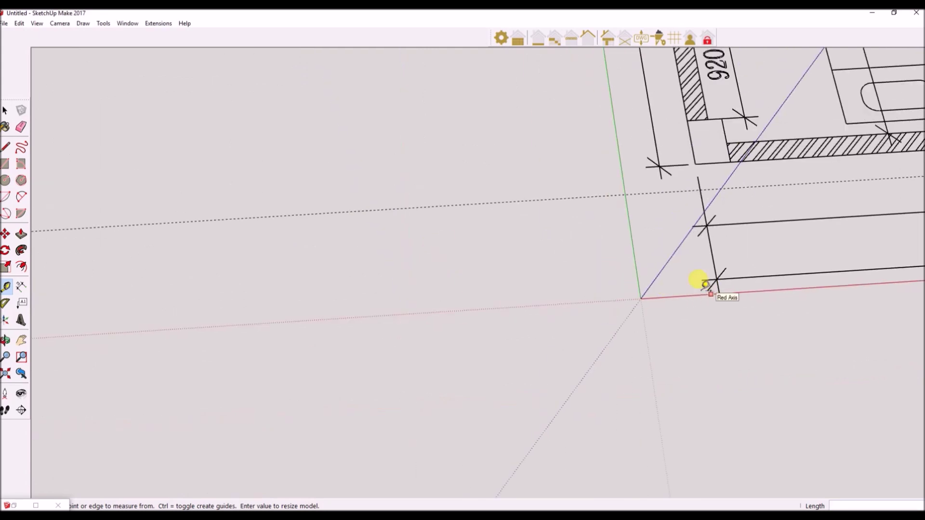
scroll(371, 314, "down", 3)
scroll(801, 289, "up", 5)
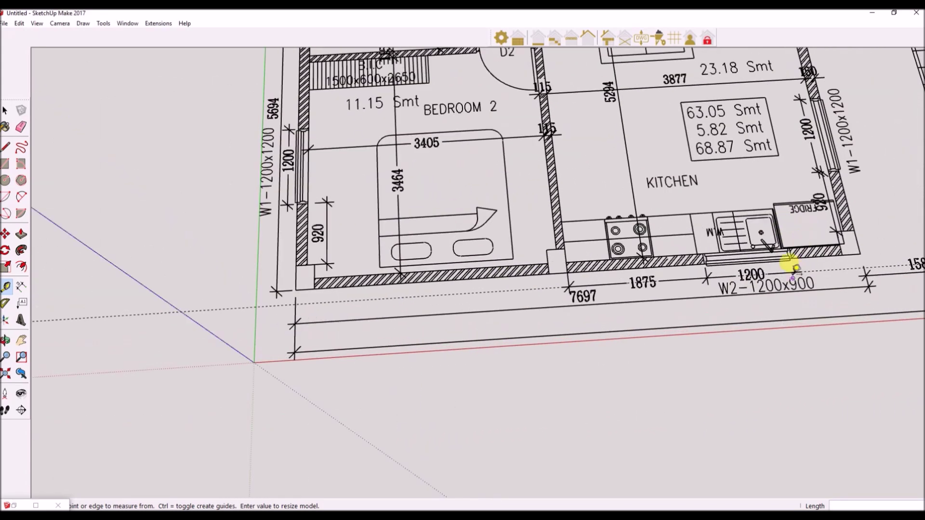
scroll(794, 268, "up", 5)
scroll(737, 262, "down", 3)
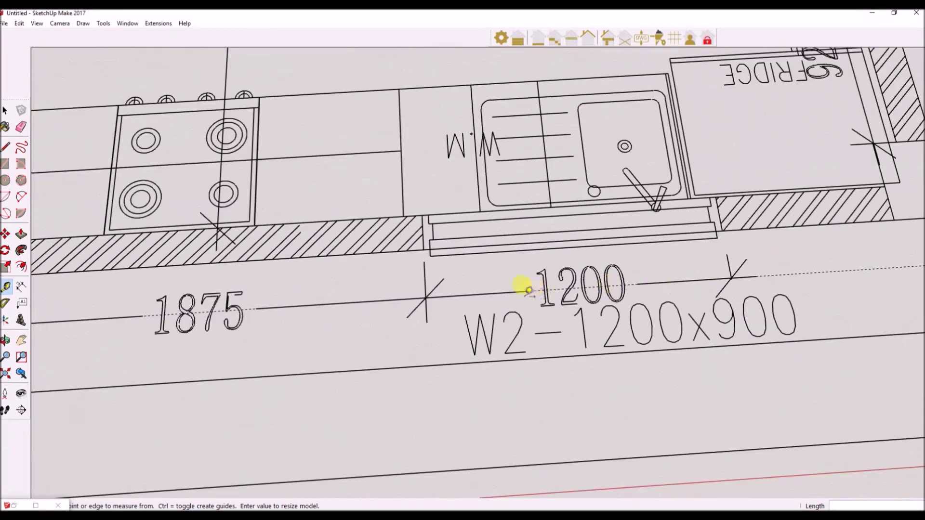
left_click(425, 297)
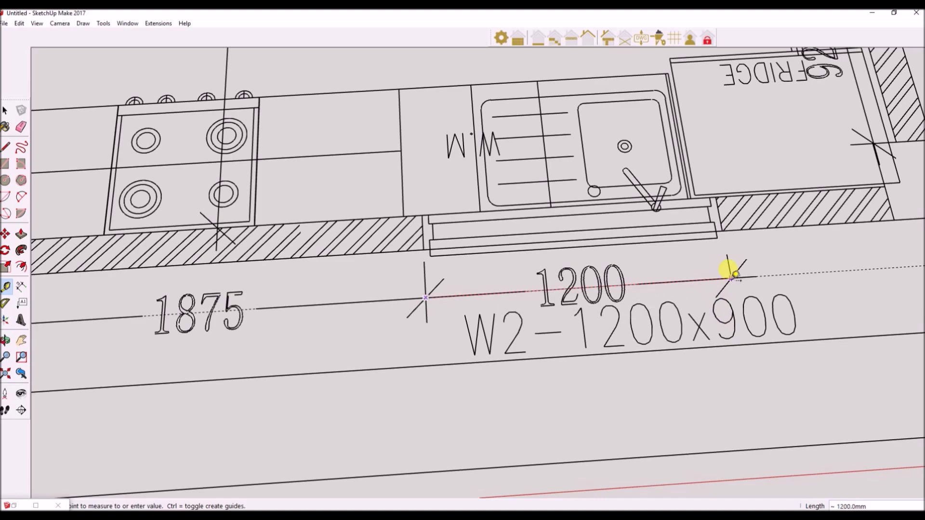
left_click(734, 275)
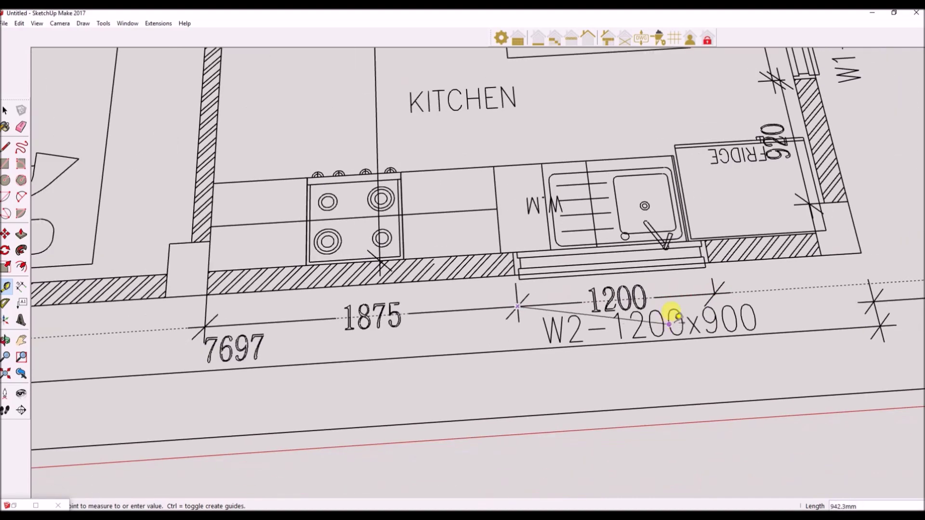
scroll(671, 316, "down", 6)
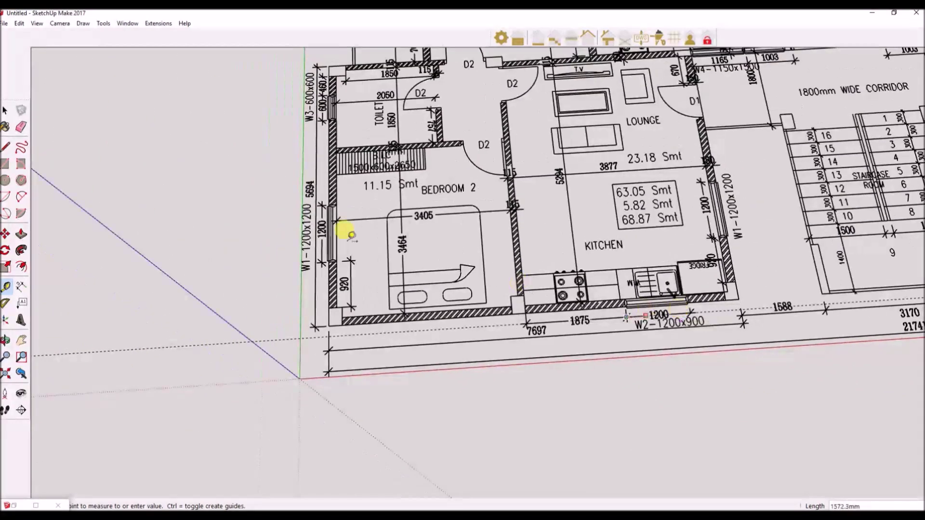
Measure the wall segment labelled 1875 beside the W2 kitchen window.
left_click(5, 287)
scroll(658, 313, "up", 2)
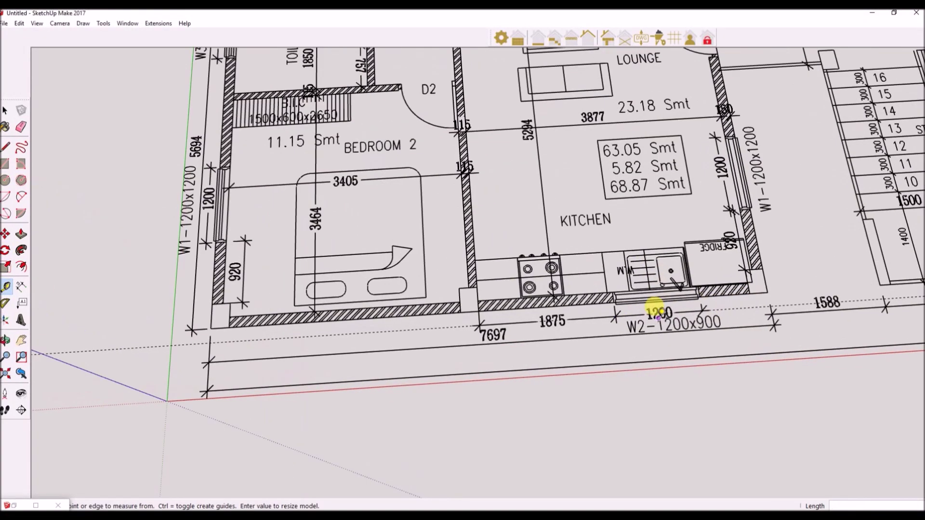
scroll(658, 313, "up", 2)
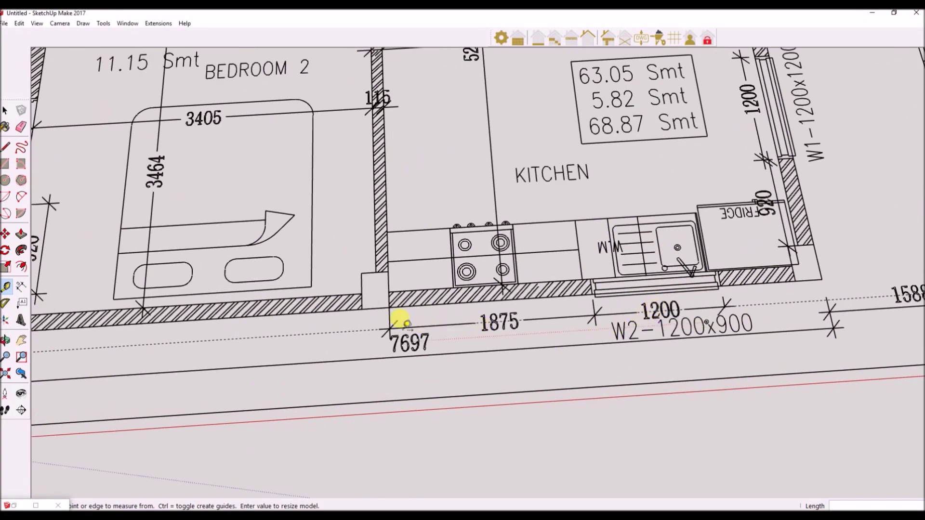
left_click(389, 328)
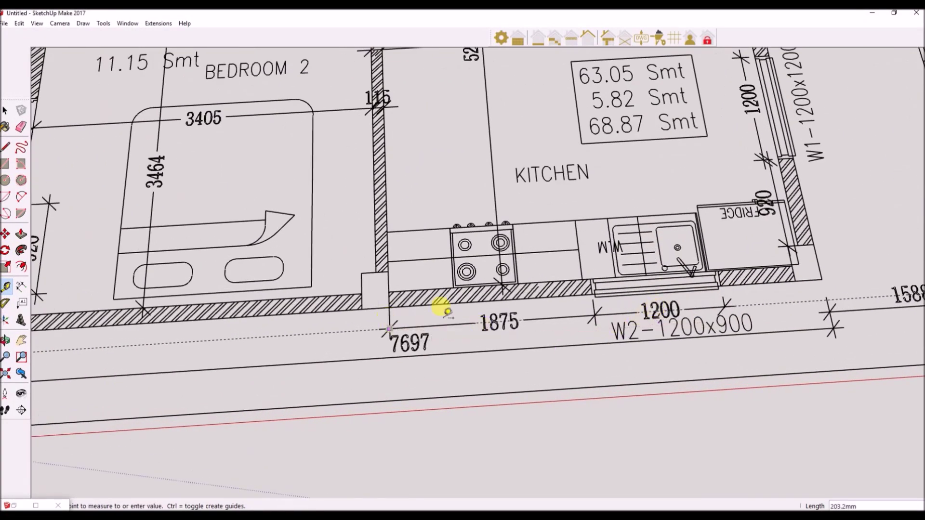
left_click(595, 313)
Measure the dimension line of the W1 window in the kitchen's side wall.
middle_click_drag(722, 313, 505, 313)
scroll(770, 267, "up", 6)
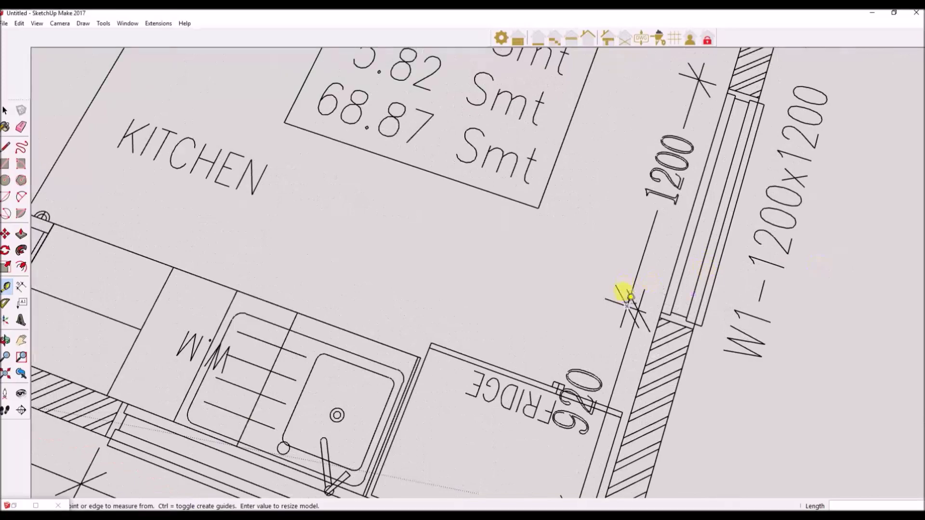
left_click(629, 297)
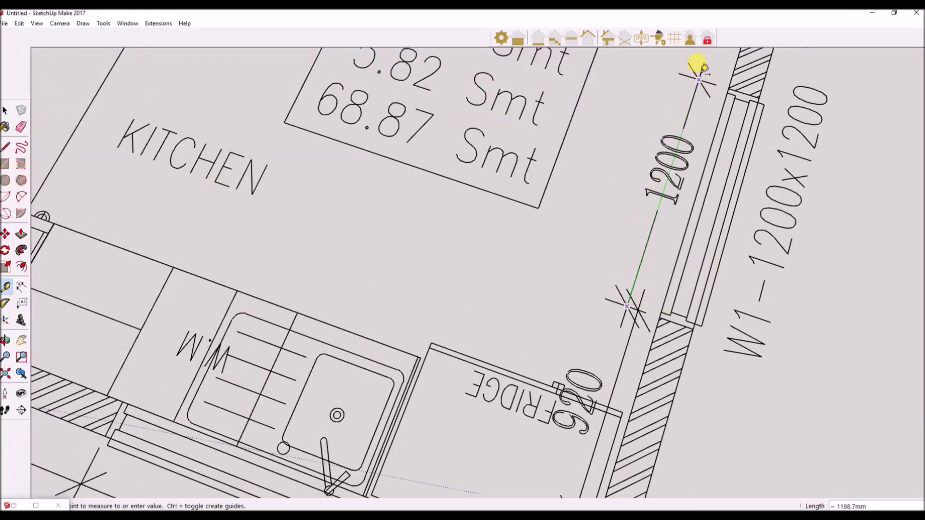
scroll(590, 164, "down", 6)
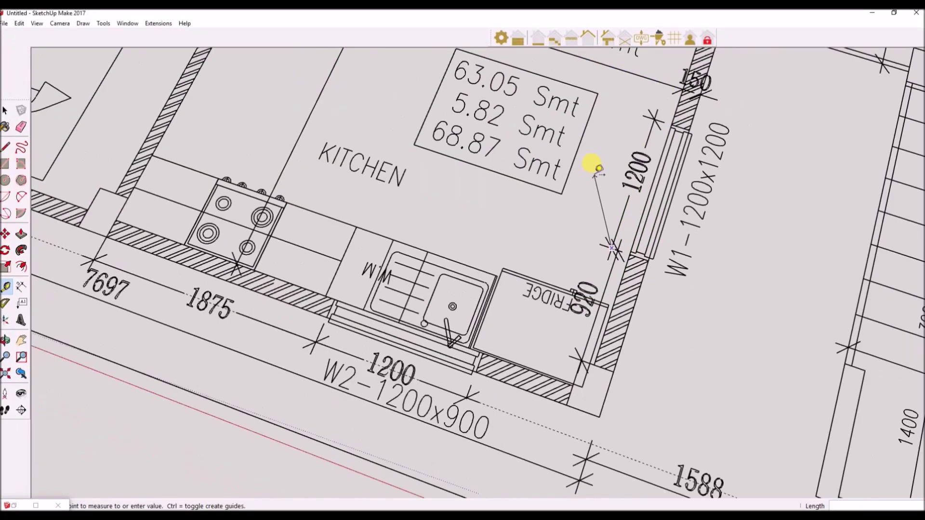
middle_click_drag(593, 165, 337, 217)
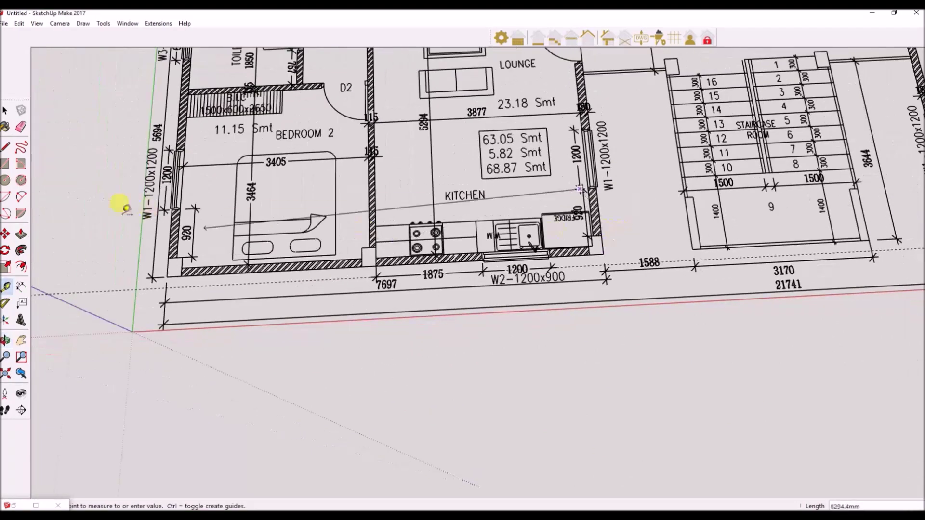
Measure the wall segment labelled 920 beside the window of the corner Bedroom 2.
left_click(5, 286)
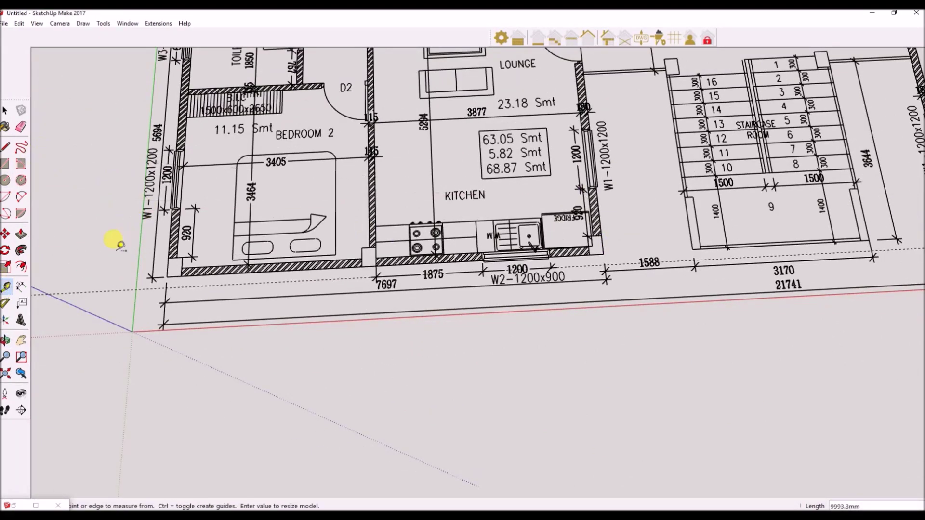
scroll(185, 237, "up", 3)
scroll(189, 238, "up", 1)
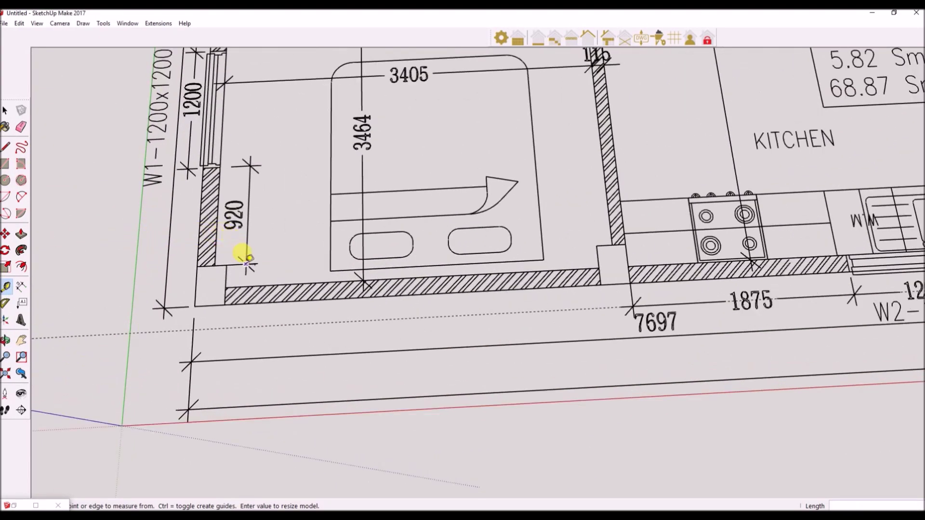
left_click(246, 263)
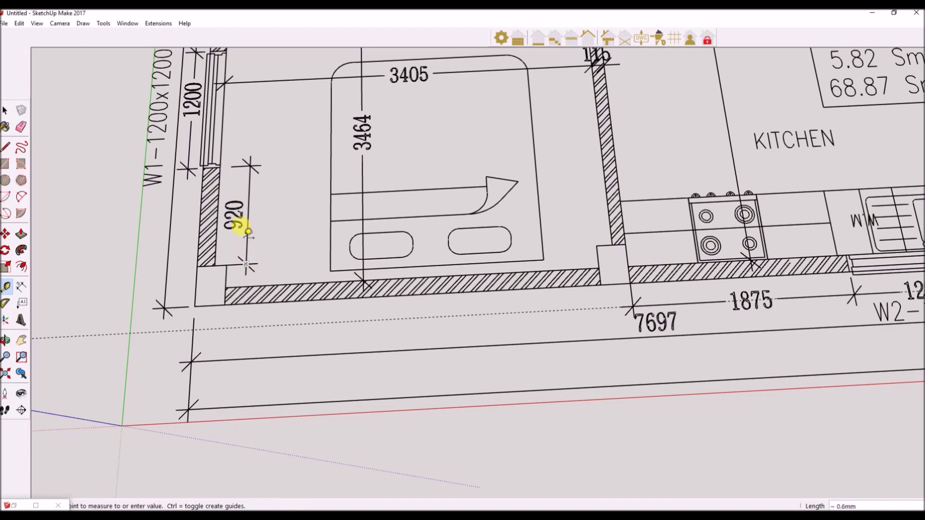
left_click(249, 153)
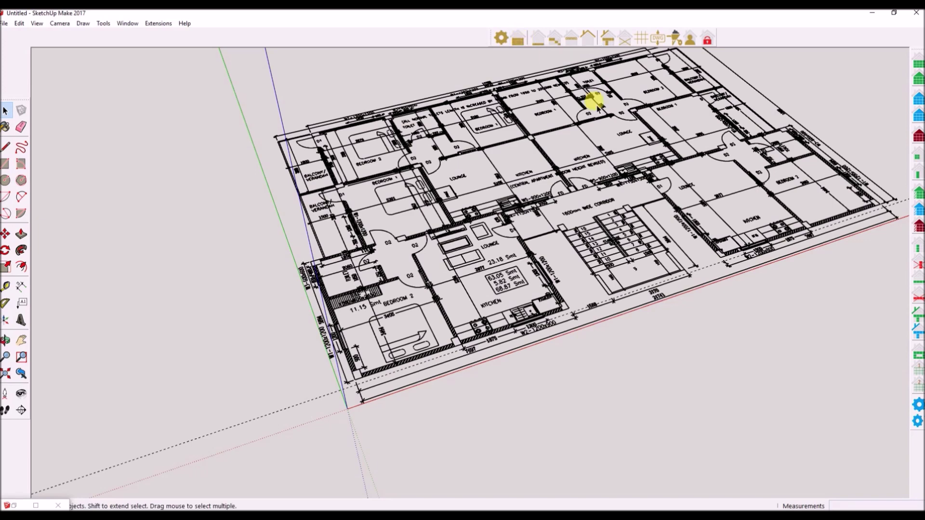
Start the Trace tool with a left draw offset, wall type "wall" and a wall height of 2800 mm.
left_click(918, 370)
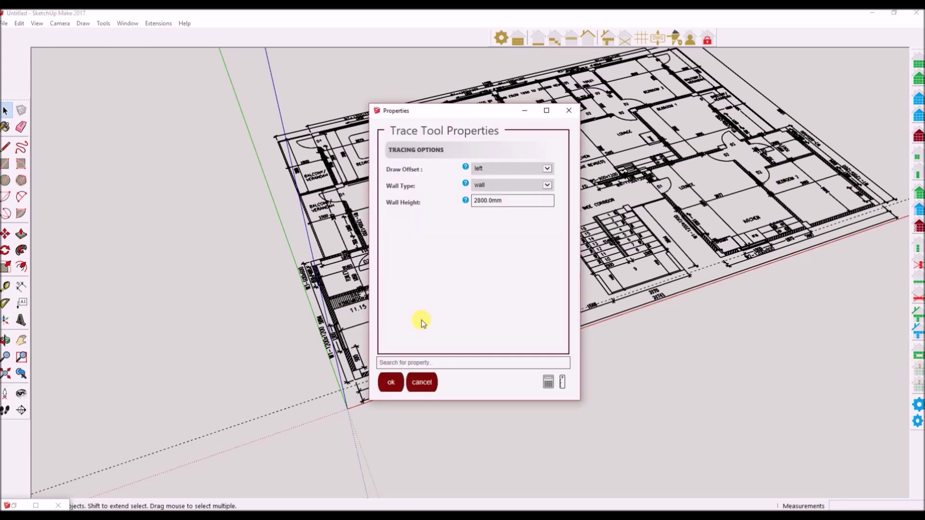
left_click(422, 382)
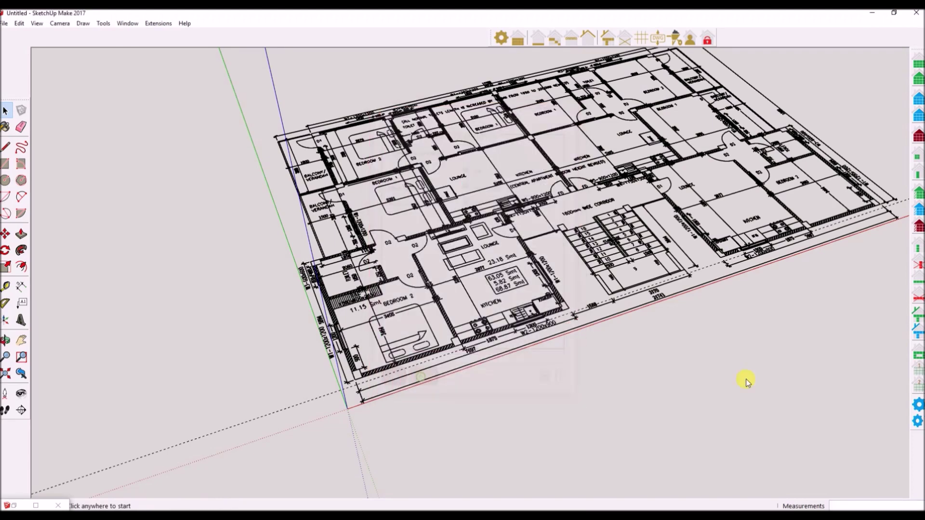
left_click(918, 372)
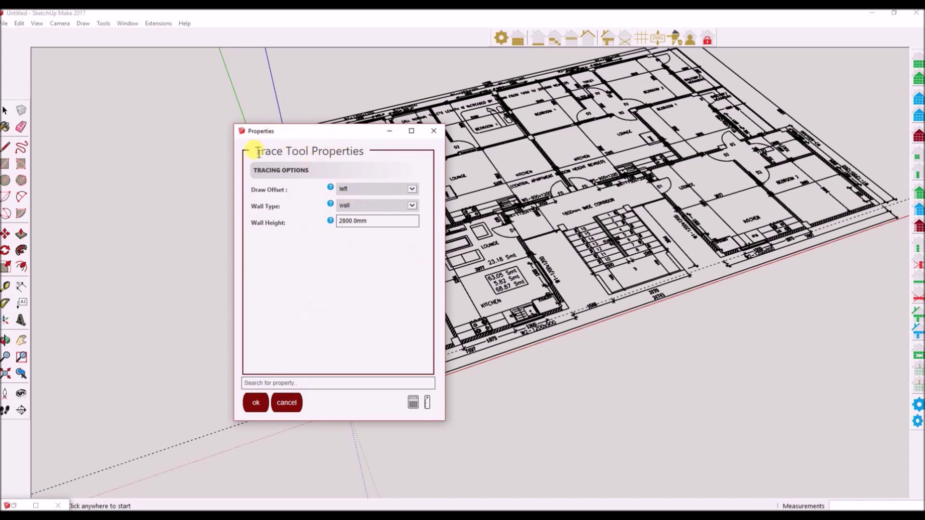
left_click_drag(252, 151, 379, 152)
left_click(314, 246)
left_click(369, 220)
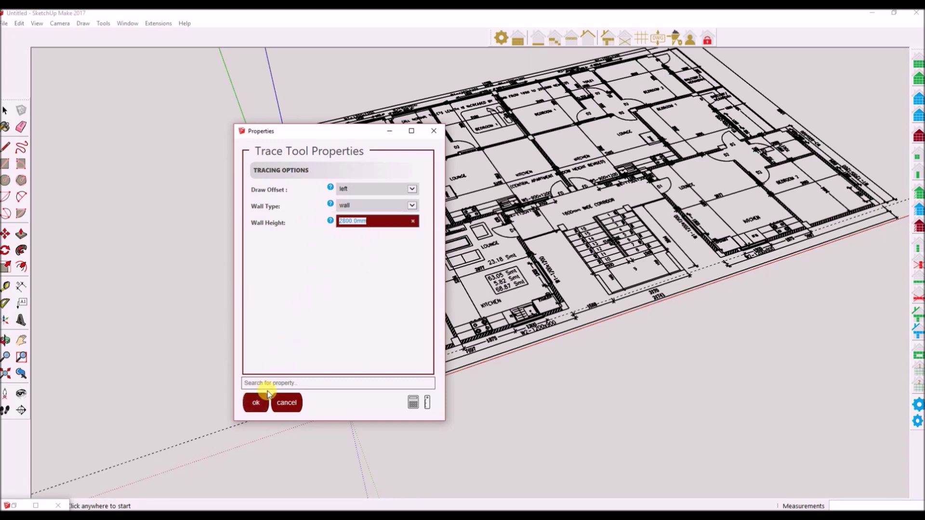
left_click(255, 403)
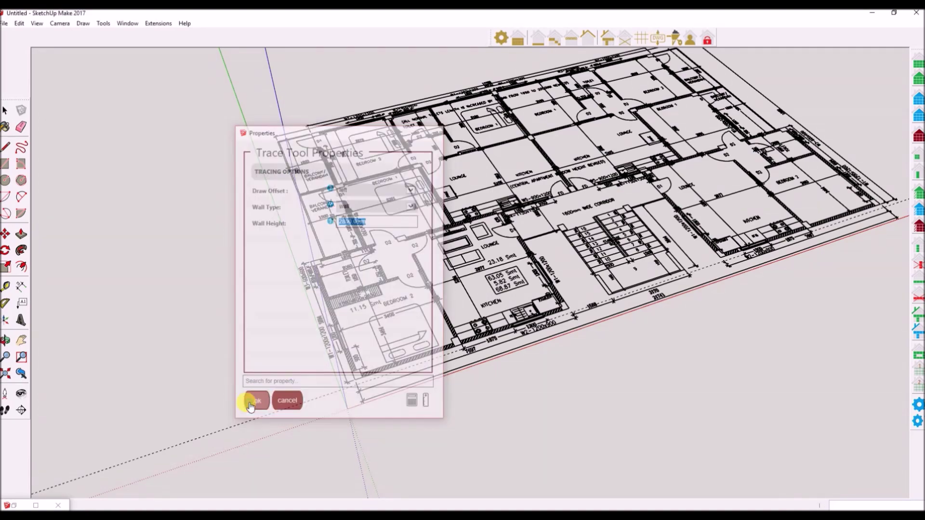
scroll(389, 400, "up", 6)
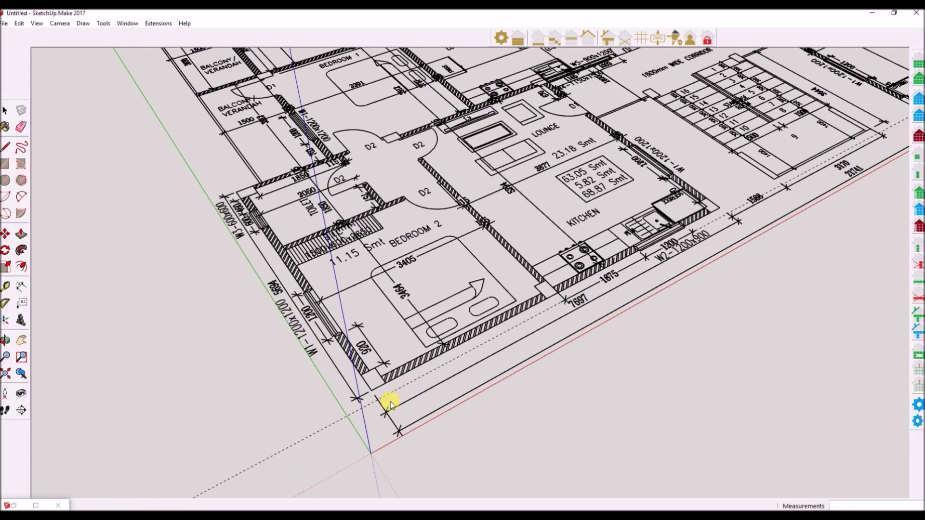
Try to trace the Bedroom 2 end wall beside the 7697 dimension with the left draw offset, undoing each trace.
left_click(384, 377)
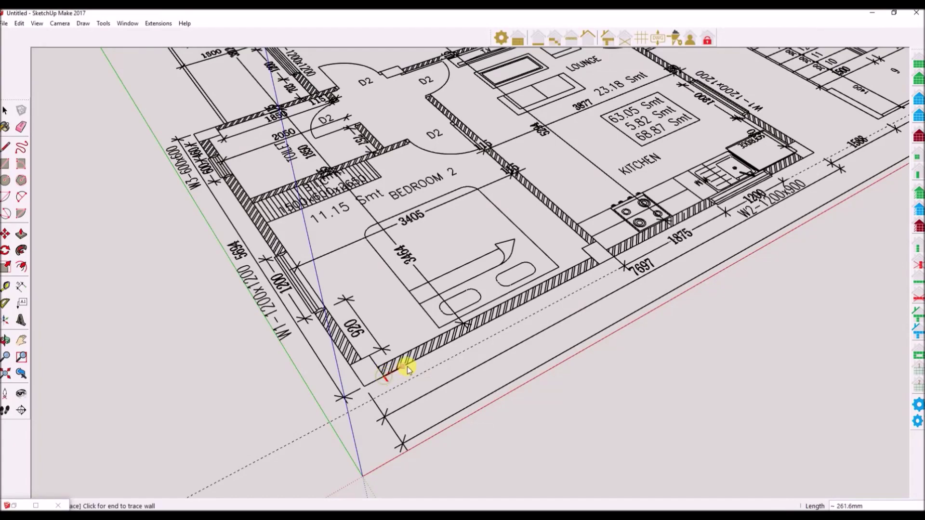
left_click(603, 263)
scroll(441, 366, "up", 4)
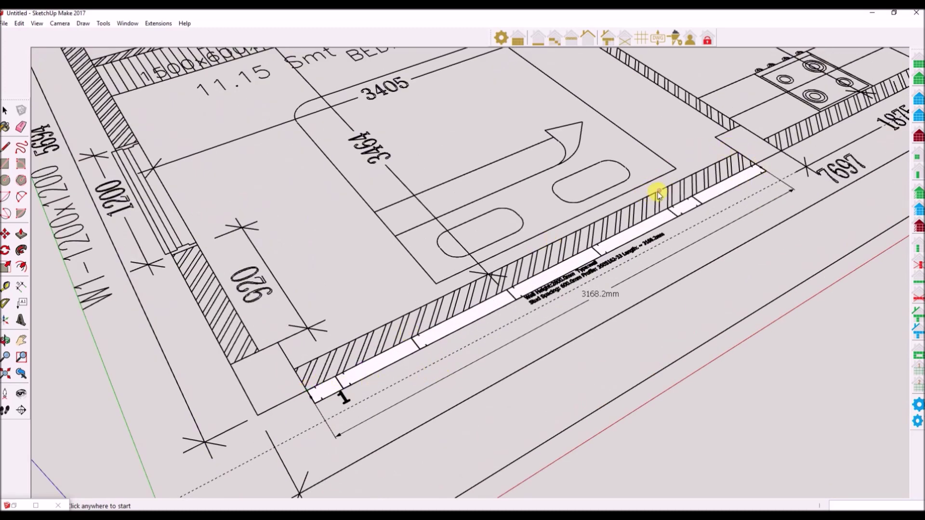
key("ctrl+z")
left_click(918, 356)
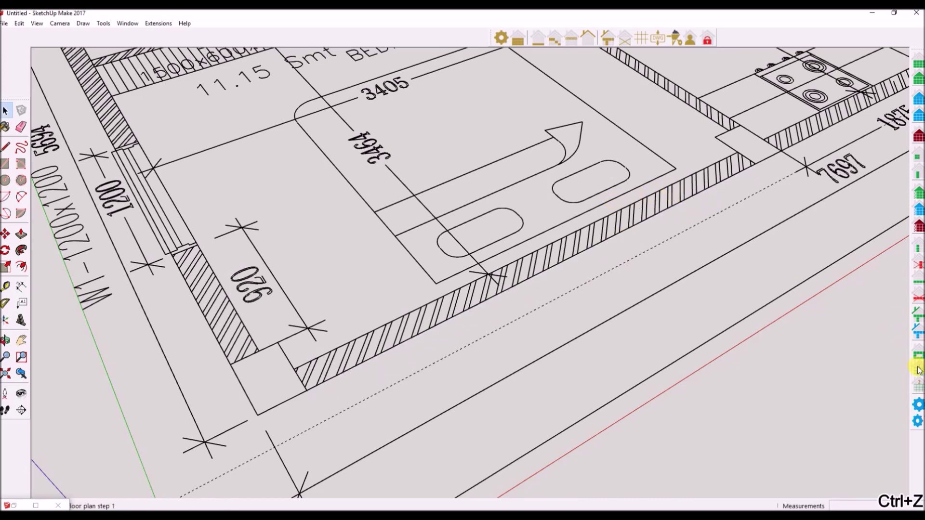
left_click(261, 403)
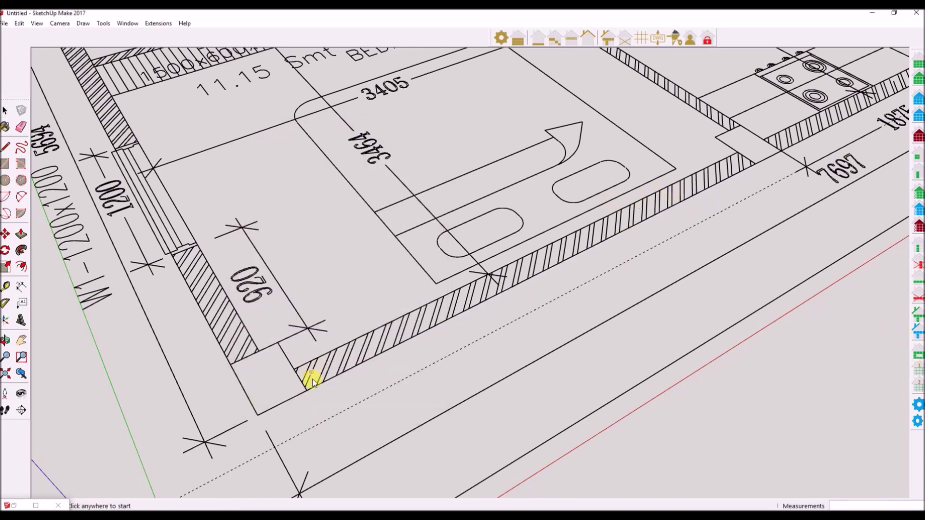
left_click(306, 391)
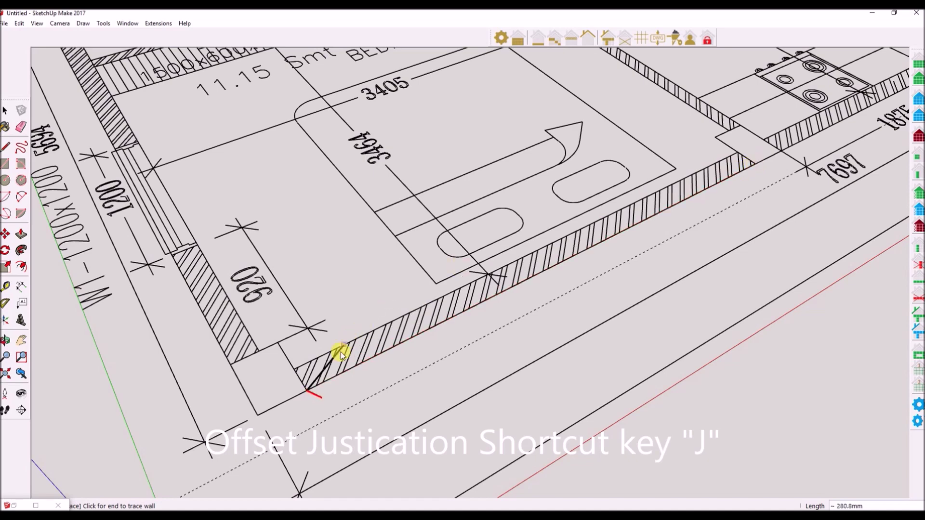
left_click(756, 165)
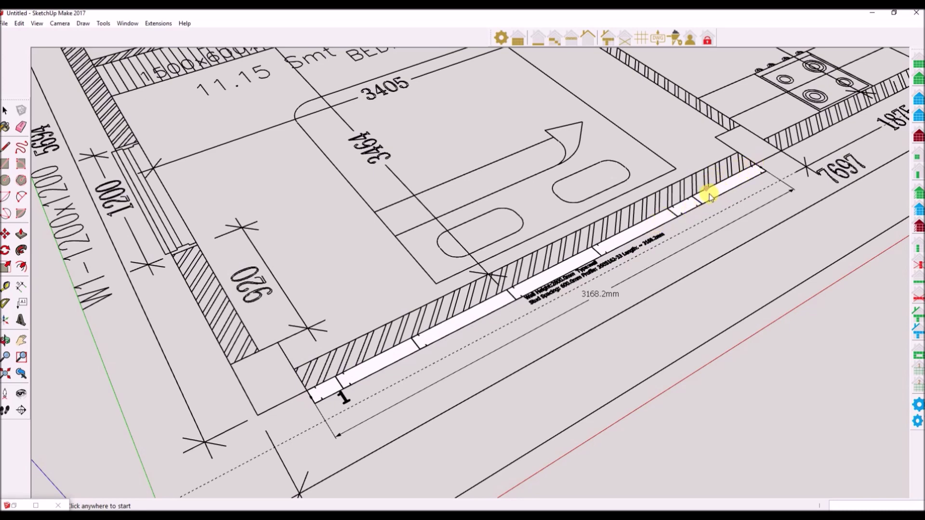
key("ctrl+z")
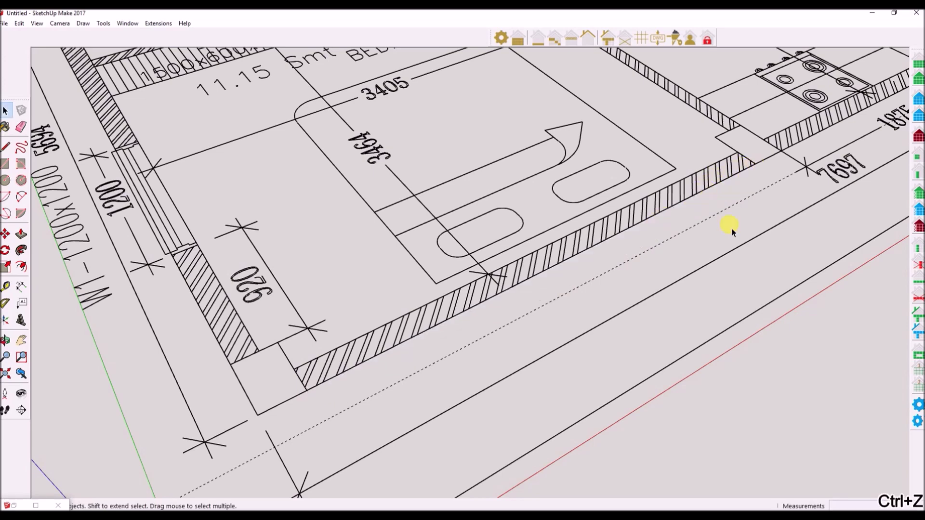
Restart the Trace tool with a right draw offset and trace the Bedroom 2 end wall, about 3168 mm long, from column to column.
left_click(918, 369)
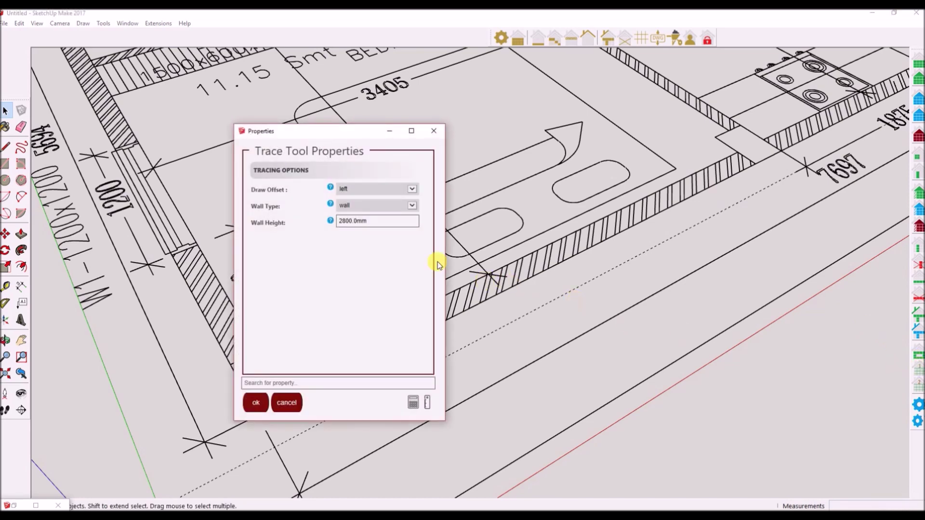
left_click(370, 194)
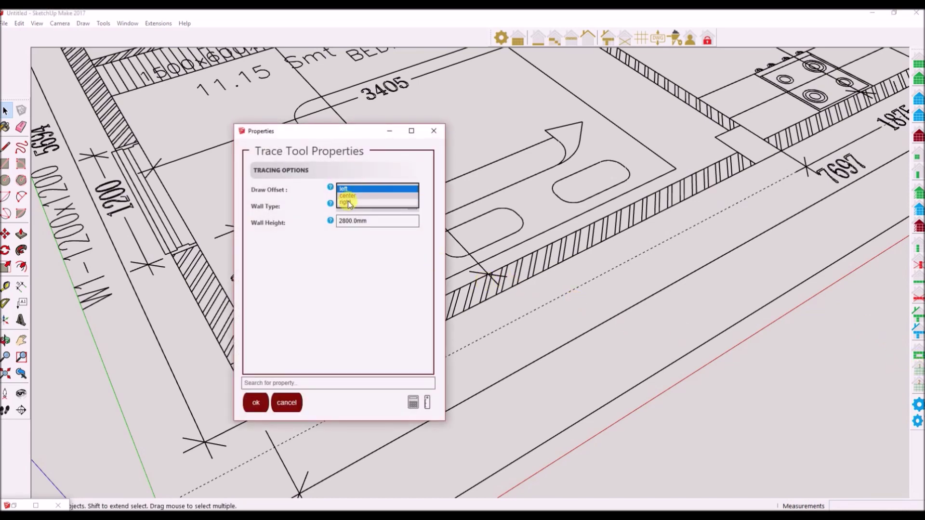
left_click(348, 202)
left_click(256, 403)
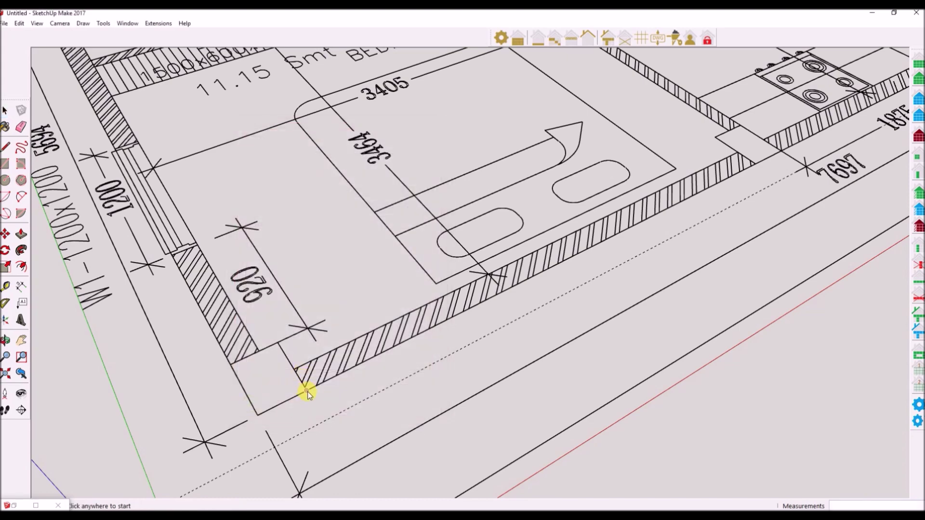
left_click(306, 391)
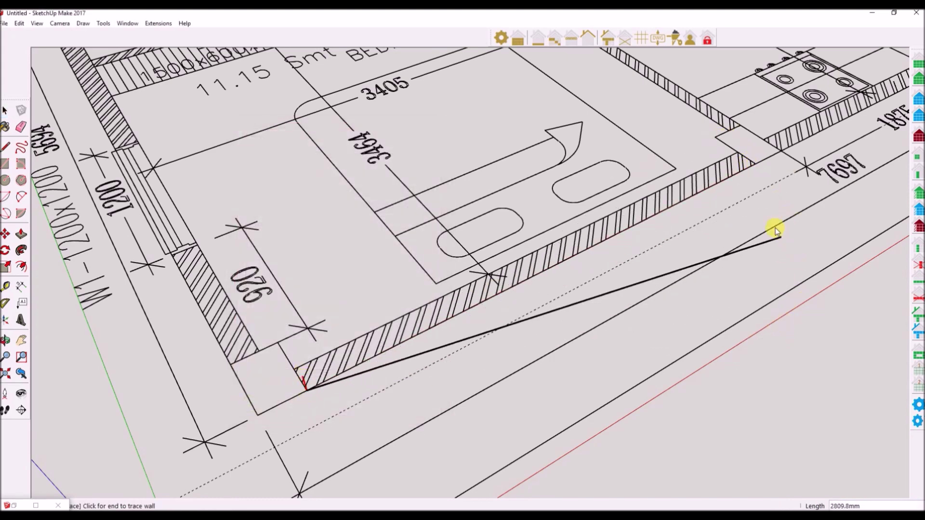
left_click(754, 163)
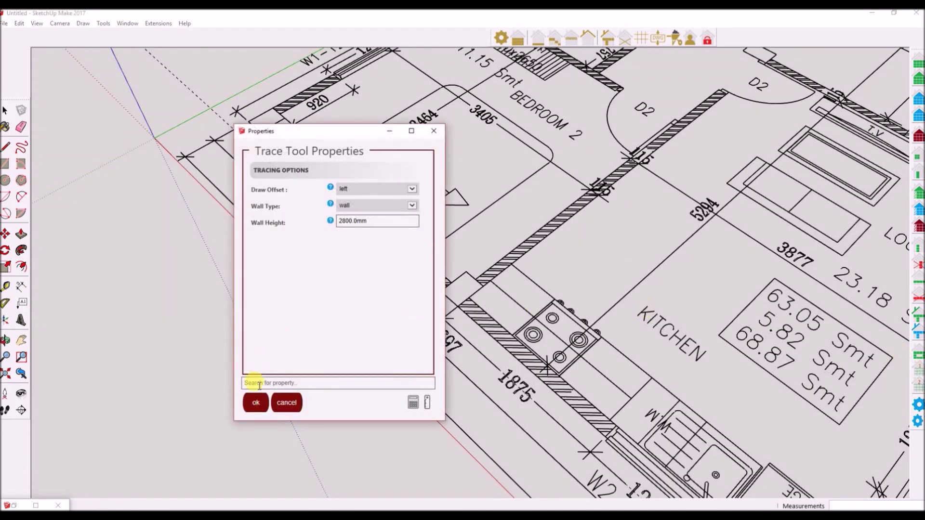
Trace the wall between Bedroom 2 and the kitchen, about 5091 mm long, with the left draw offset, ending at the column by door D2.
left_click(256, 403)
left_click(483, 289)
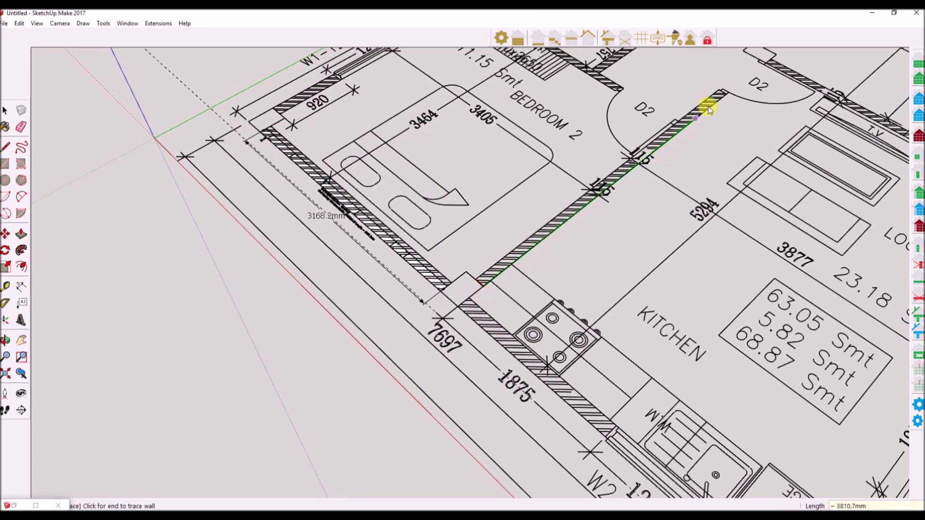
scroll(771, 82, "down", 2)
scroll(727, 96, "up", 4)
scroll(726, 96, "up", 3)
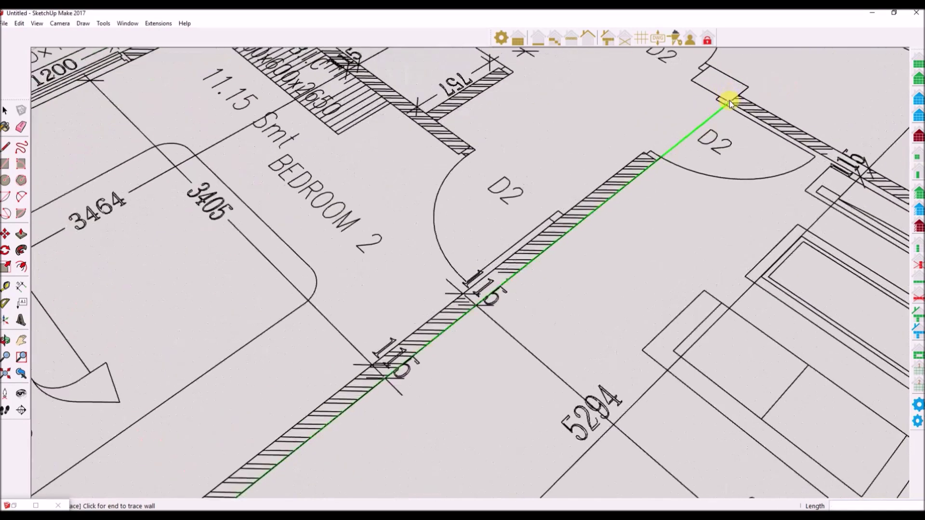
left_click(726, 97)
Trace the outer side wall of the toilet and Bedroom 2 past windows W3 and W1, about 5091 mm long, from column to column.
scroll(710, 146, "down", 1)
scroll(710, 145, "down", 5)
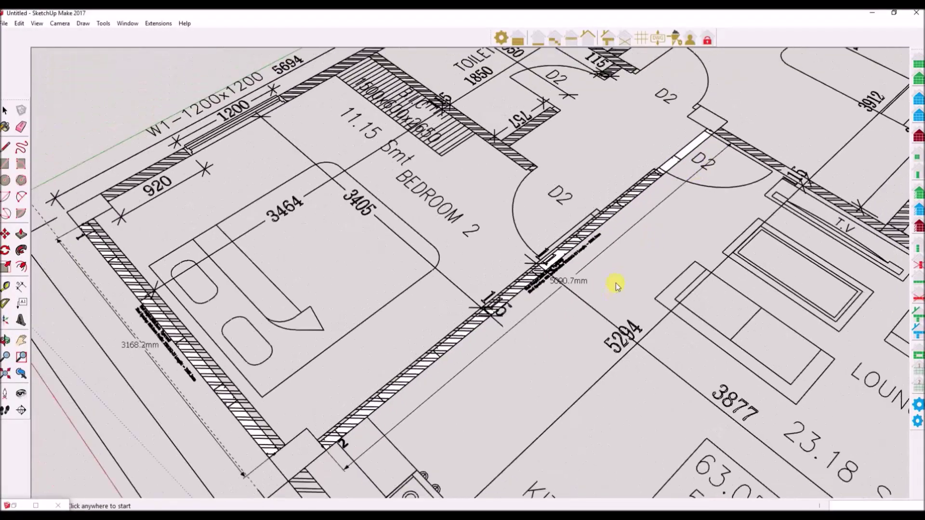
mouse_move(613, 256)
middle_mouse_down()
mouse_move(541, 274)
mouse_move(671, 237)
mouse_move(607, 195)
middle_mouse_up()
scroll(347, 366, "down", 2)
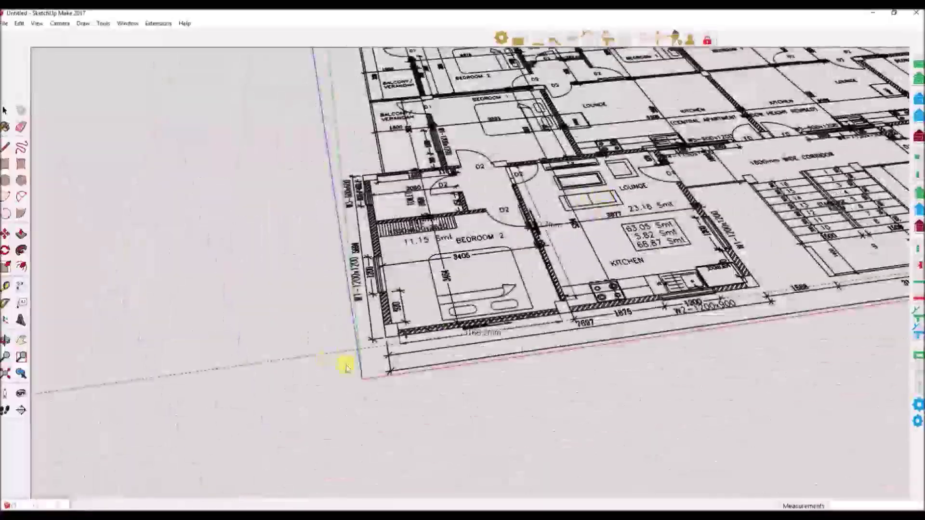
scroll(389, 316, "up", 5)
middle_click_drag(462, 306, 726, 262)
scroll(506, 264, "down", 3)
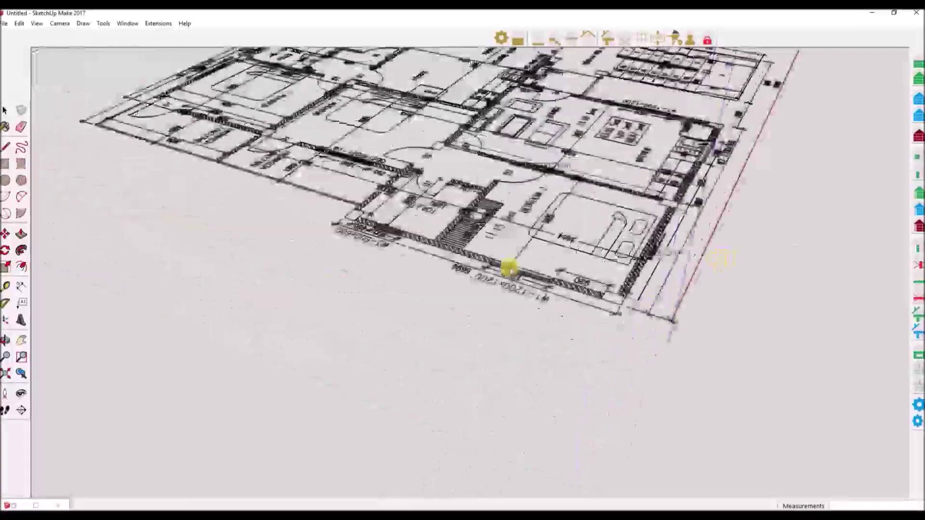
middle_click_drag(506, 264, 533, 375)
scroll(459, 252, "up", 5)
scroll(438, 269, "up", 2)
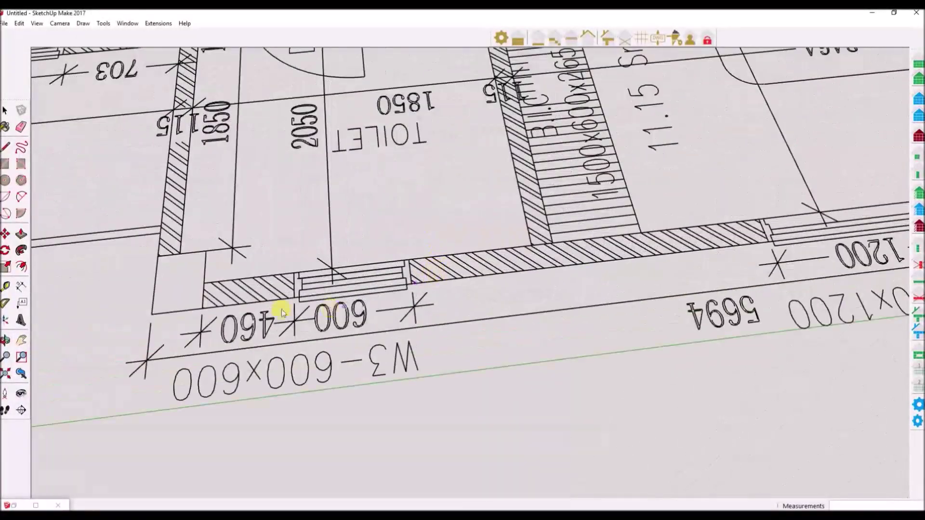
scroll(202, 308, "up", 4)
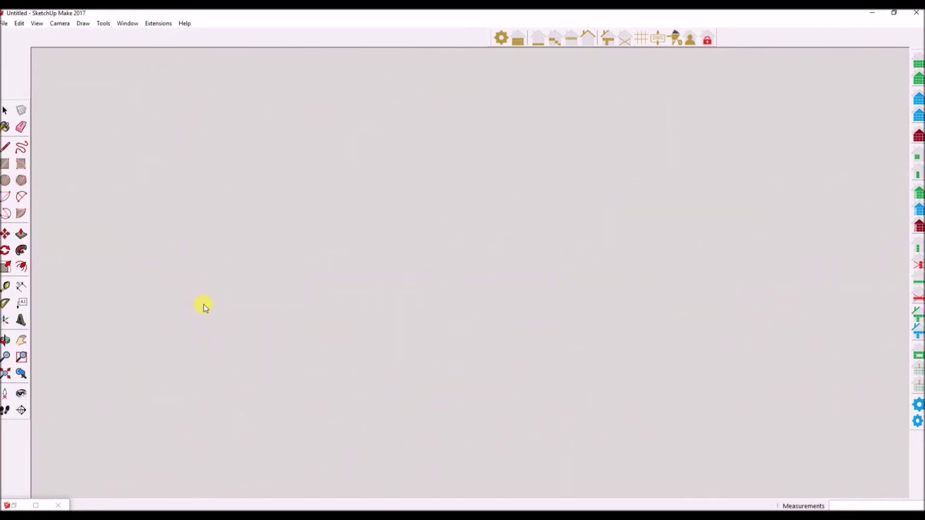
scroll(224, 309, "up", 5)
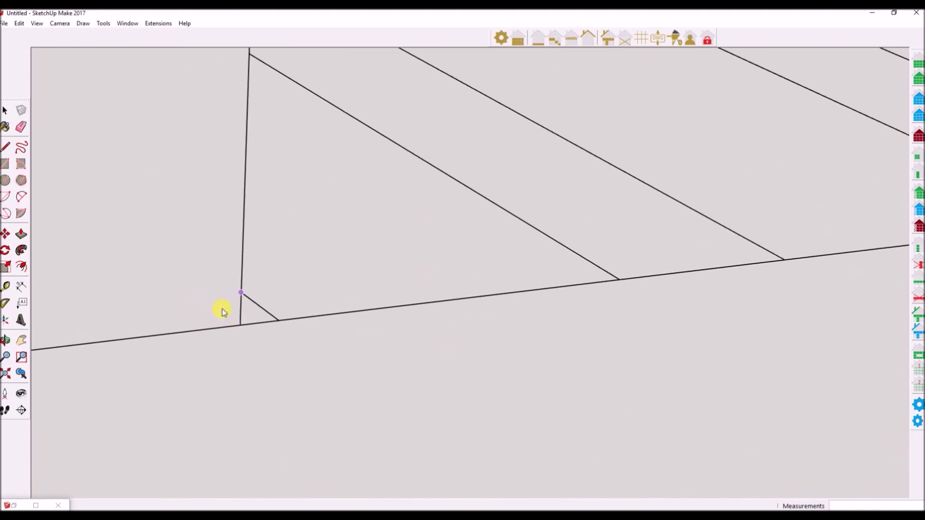
left_click(239, 322)
scroll(134, 306, "down", 5)
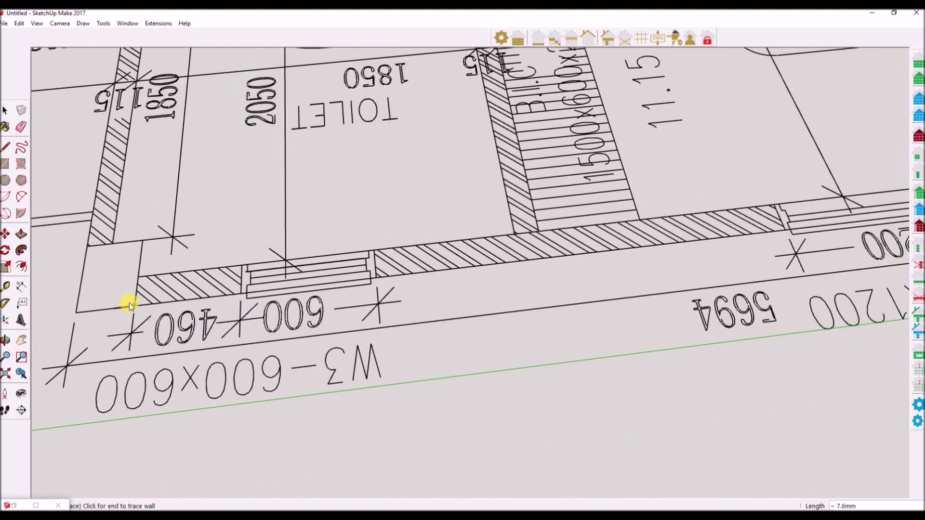
scroll(138, 300, "down", 3)
scroll(681, 237, "up", 4)
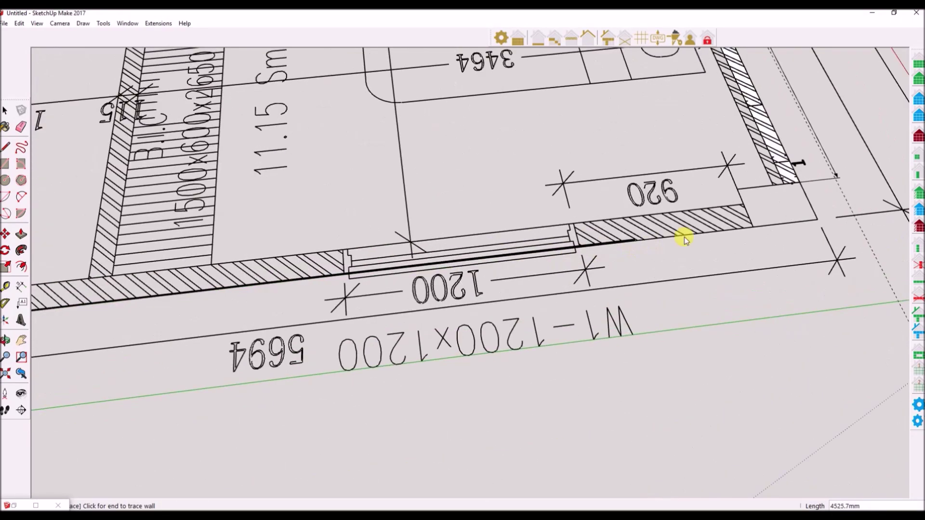
left_click(750, 228)
Try to trace the toilet wall on the verandah side from the outer column to the column beyond door D2, and undo the trace.
scroll(749, 230, "down", 4)
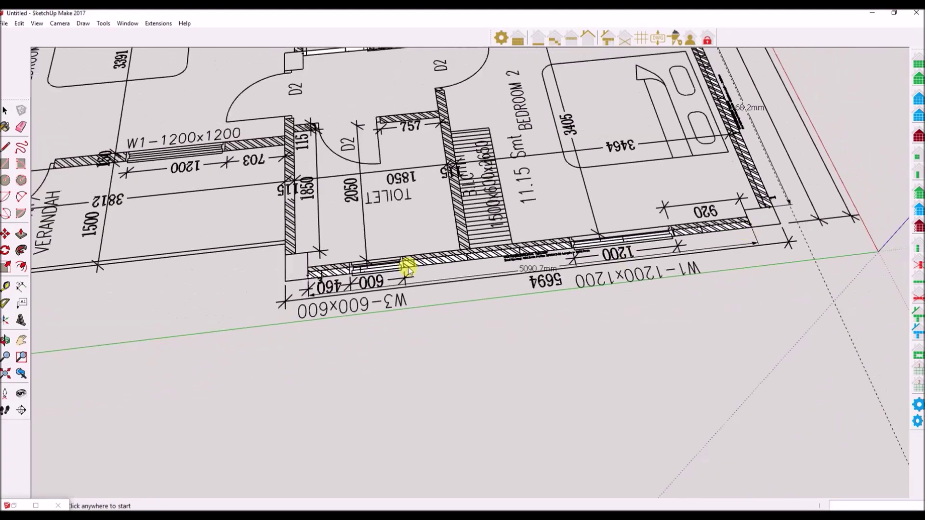
scroll(400, 248, "up", 2)
scroll(400, 248, "up", 2)
mouse_move(359, 274)
middle_mouse_down()
mouse_move(392, 264)
mouse_move(190, 269)
mouse_move(296, 247)
mouse_move(657, 262)
mouse_move(374, 223)
mouse_move(140, 262)
mouse_move(471, 252)
mouse_move(358, 271)
middle_mouse_up()
scroll(376, 226, "up", 3)
scroll(501, 192, "up", 4)
left_click(487, 194)
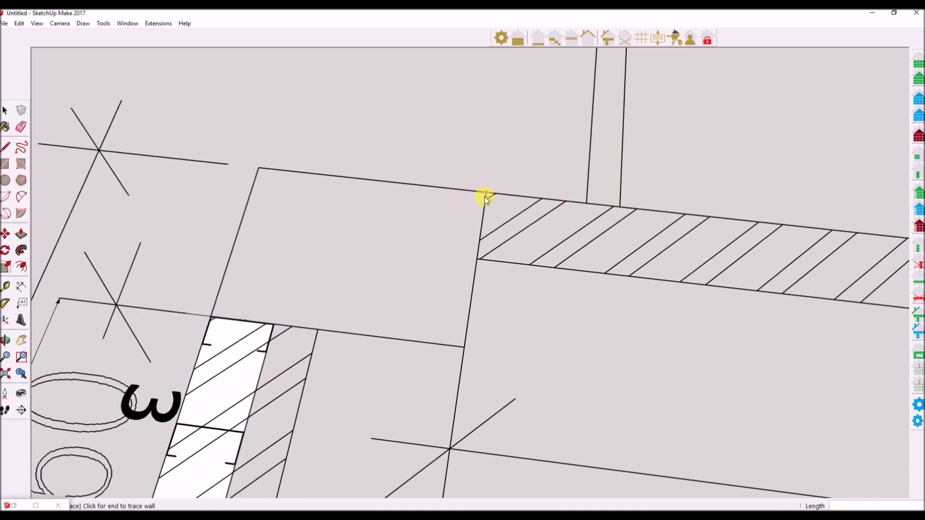
scroll(484, 197, "down", 4)
scroll(485, 197, "down", 3)
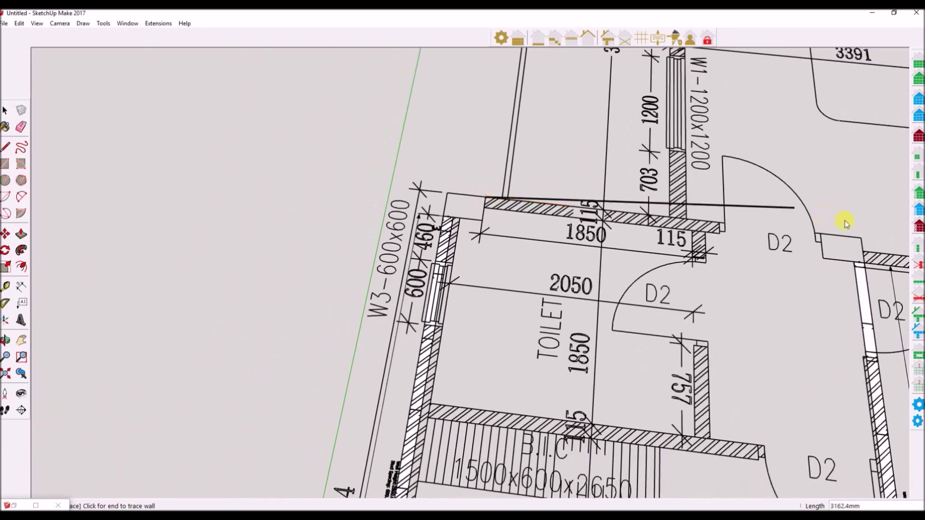
scroll(836, 244, "up", 5)
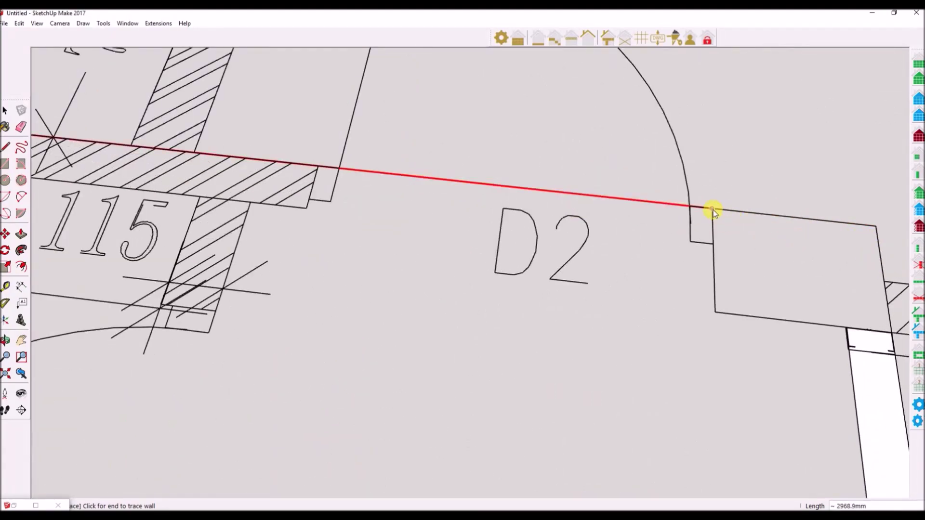
left_click(713, 210)
scroll(718, 210, "down", 3)
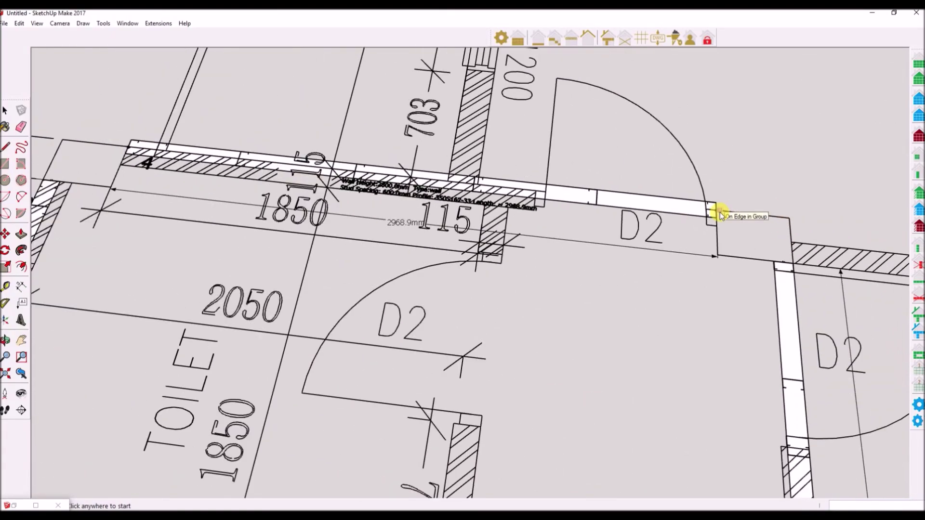
scroll(720, 212, "down", 1)
scroll(270, 173, "up", 1)
key("ctrl+z")
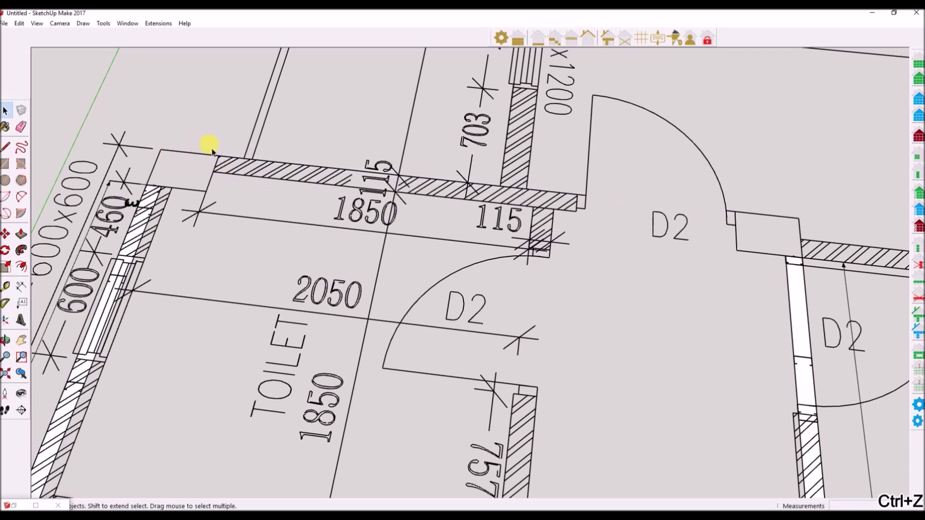
Restart the Trace tool and trace the toilet's verandah-side wall, about 2969 mm long, from the outer column to the column beyond door D2.
left_click(918, 370)
left_click(251, 402)
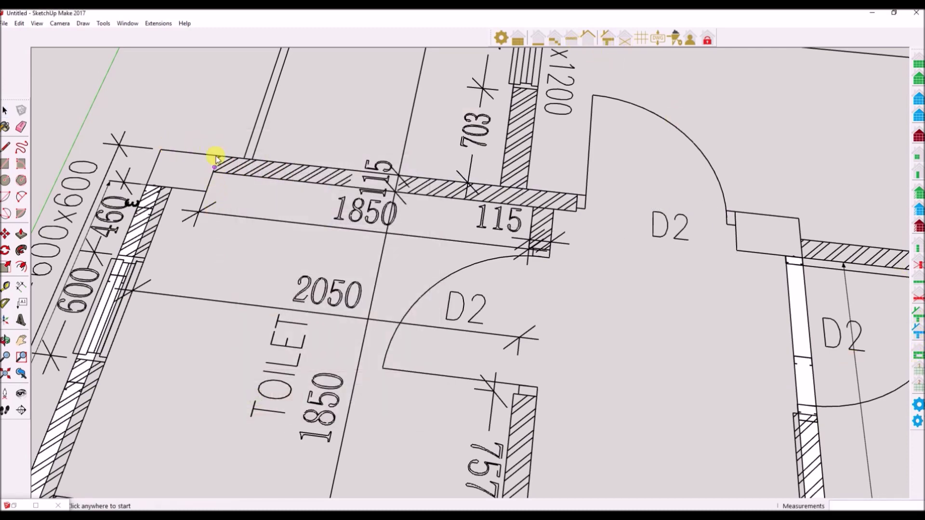
scroll(218, 158, "up", 2)
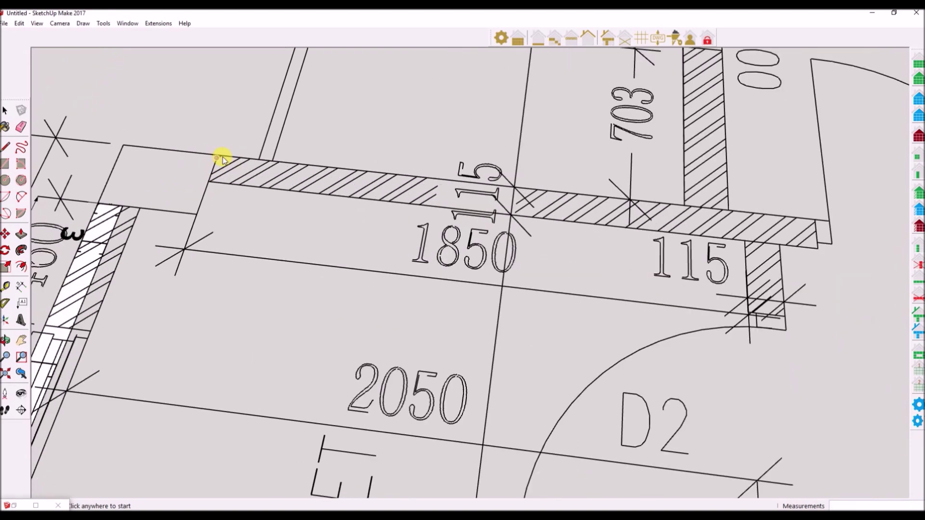
left_click(215, 154)
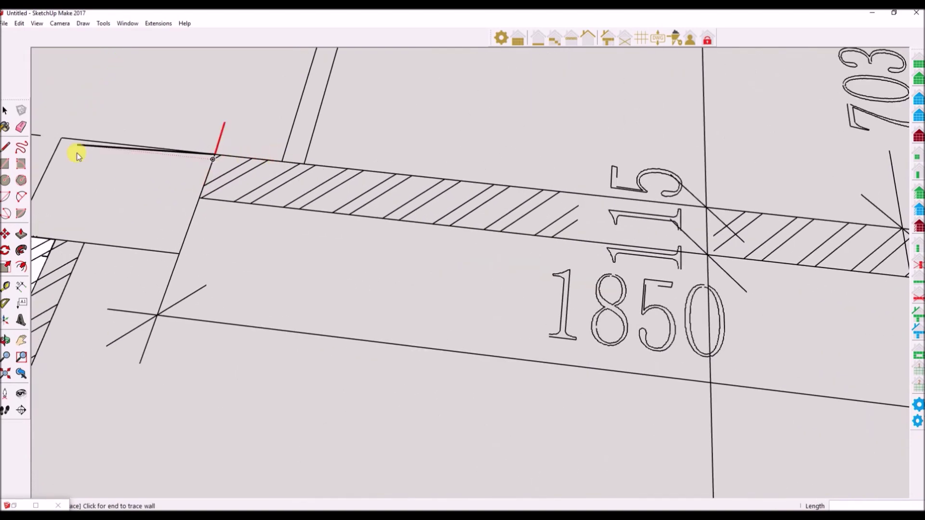
scroll(230, 156, "down", 3)
scroll(230, 155, "down", 2)
scroll(747, 200, "down", 2)
scroll(865, 219, "up", 3)
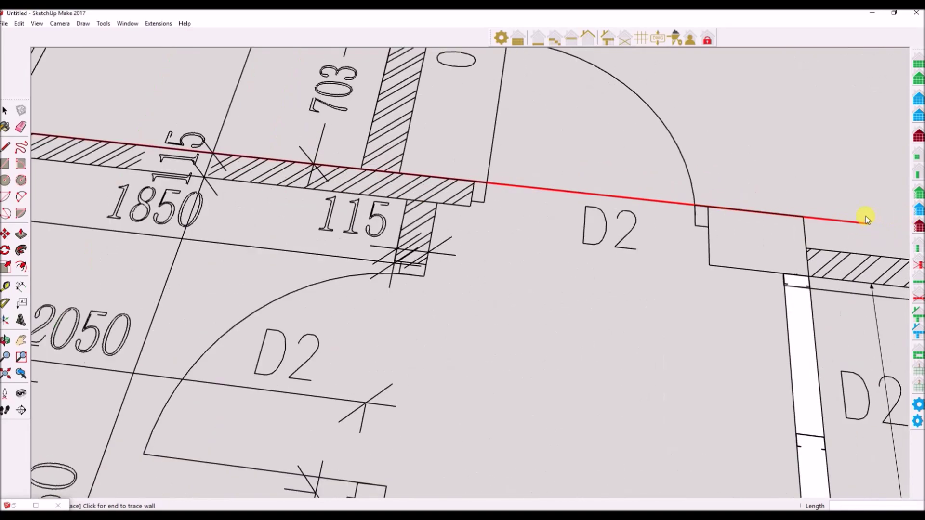
left_click(706, 207)
scroll(710, 215, "down", 2)
scroll(711, 219, "down", 5)
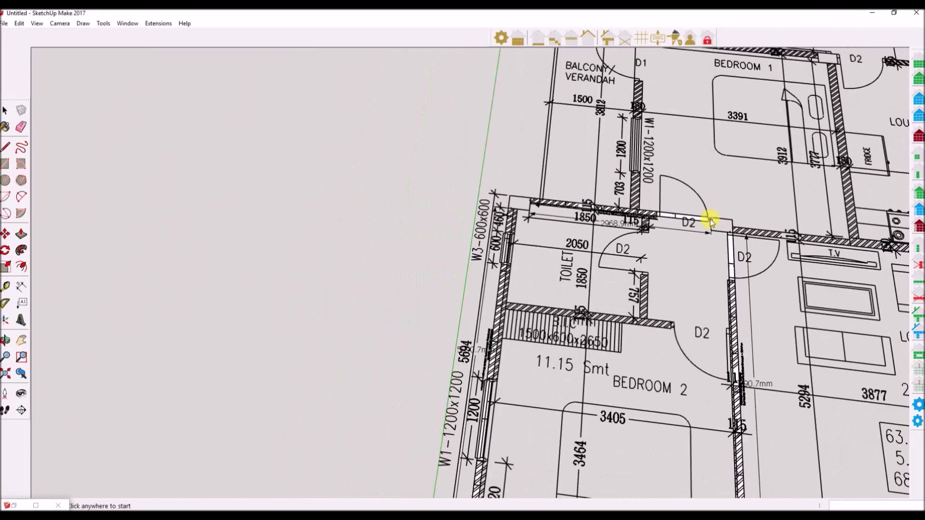
Examine the traced end wall of Bedroom 2 from column to column, and select it to inspect its wall label.
left_click(6, 340)
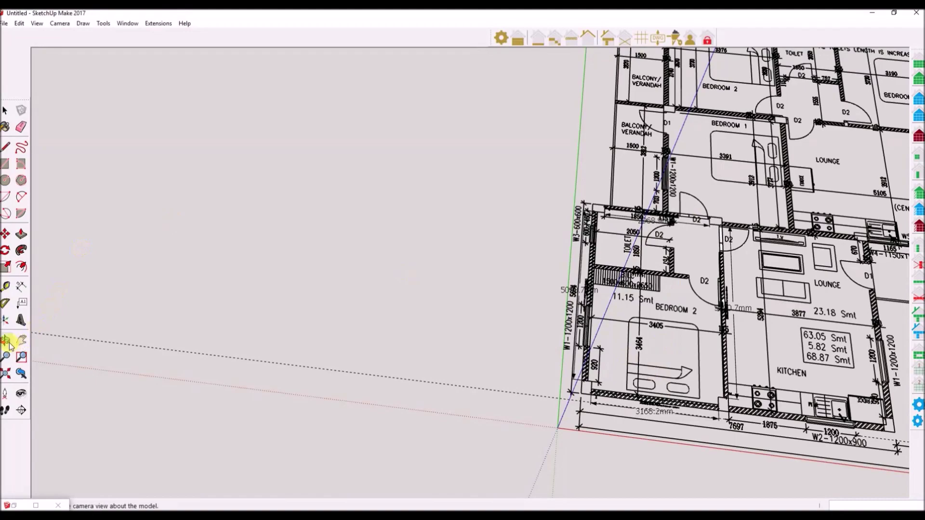
left_click_drag(720, 404, 641, 360)
scroll(685, 371, "up", 5)
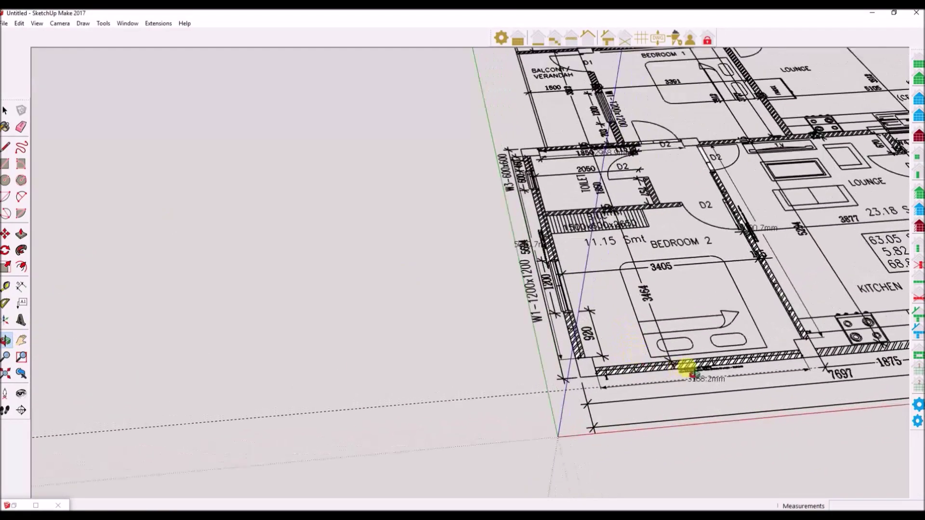
scroll(407, 357, "down", 2)
scroll(754, 362, "up", 3)
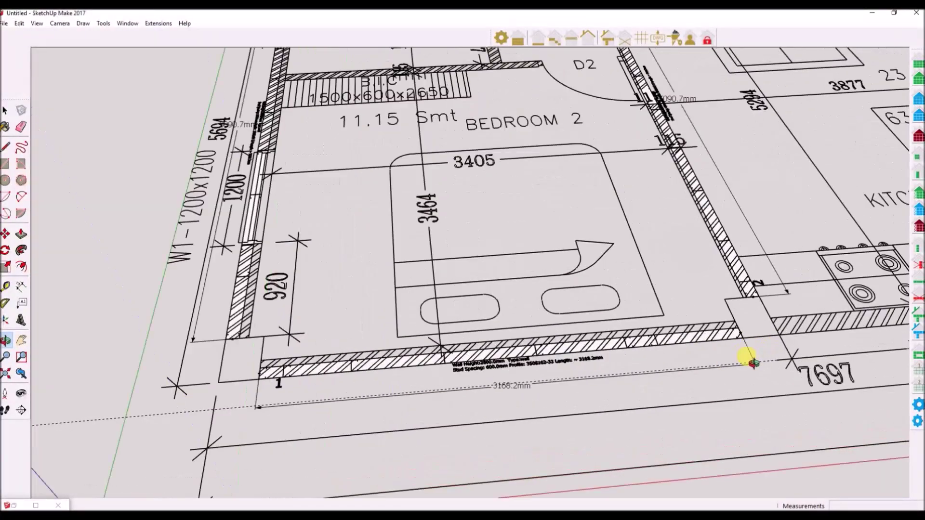
scroll(684, 329, "down", 3)
left_click(5, 110)
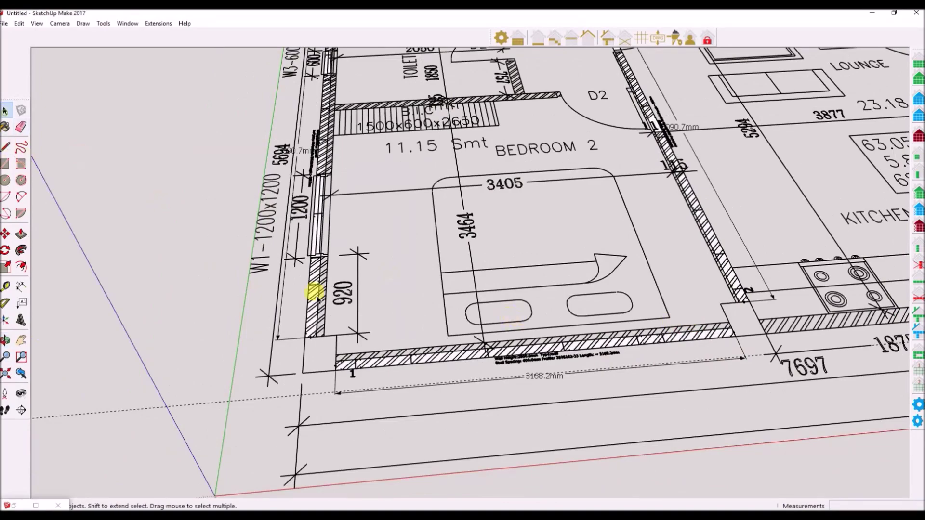
scroll(460, 361, "up", 4)
scroll(462, 364, "up", 2)
left_click(585, 339)
scroll(590, 343, "down", 5)
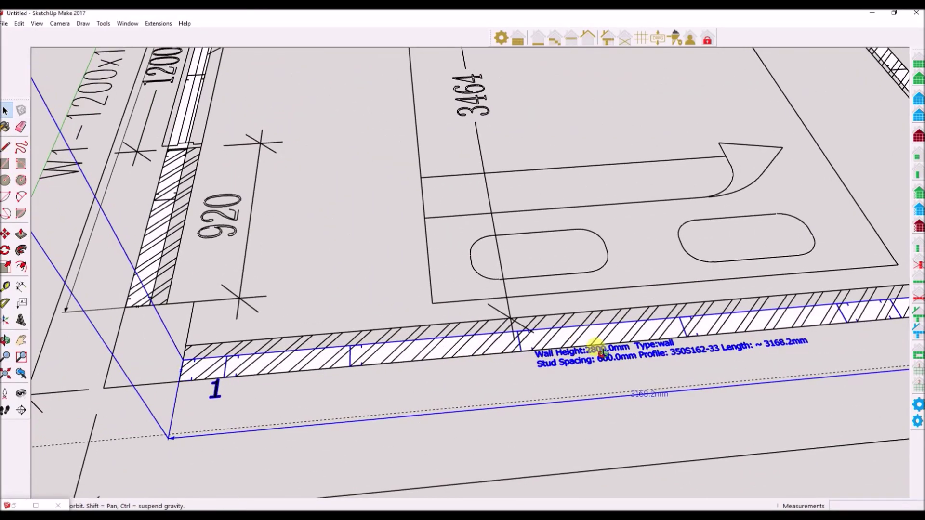
Select the outer side wall of Bedroom 2 and the toilet, and dock the FrameBuilder Window Tools beside the other FrameBuilder tools.
middle_click_drag(478, 372, 621, 332)
scroll(602, 314, "up", 4)
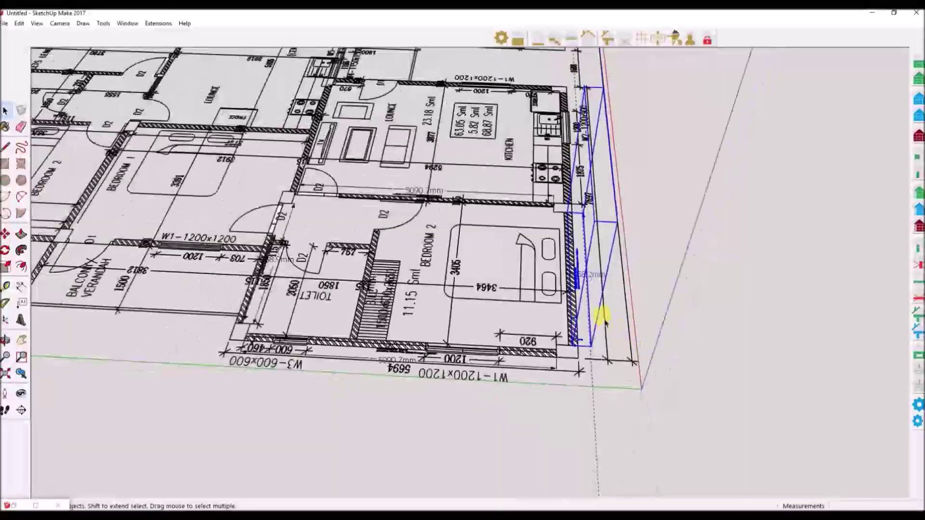
scroll(548, 373, "up", 2)
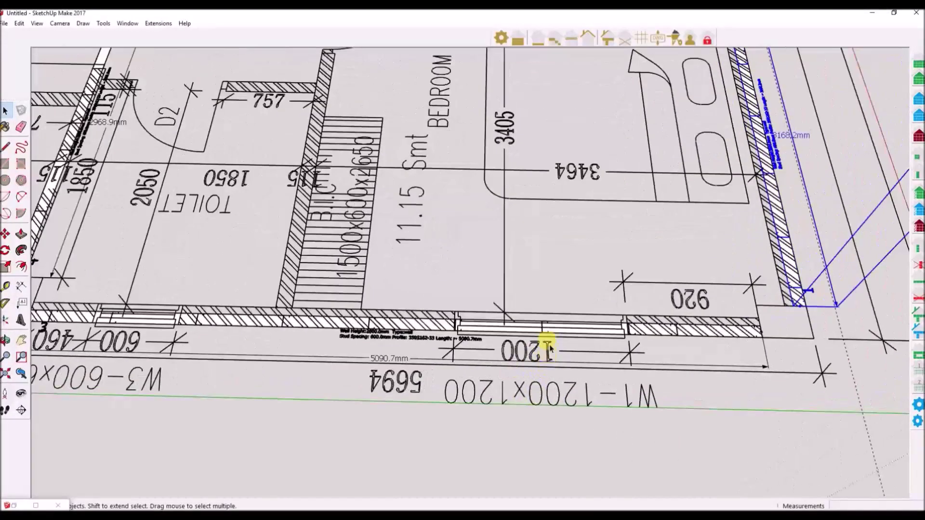
left_click(554, 335)
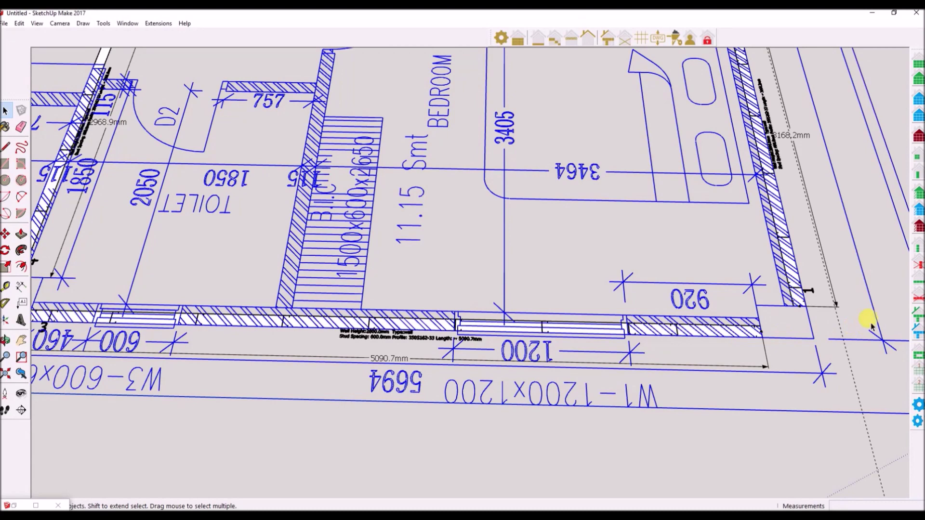
left_click(750, 332)
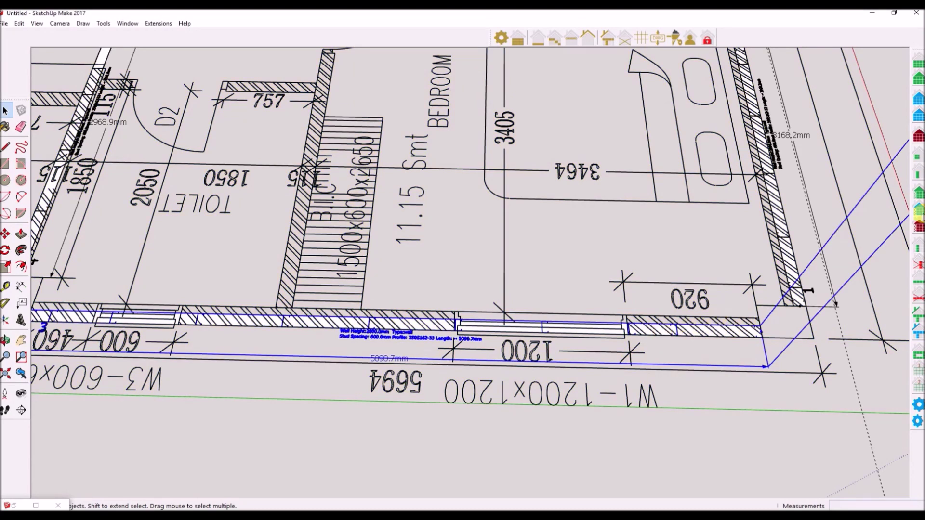
left_click(918, 156)
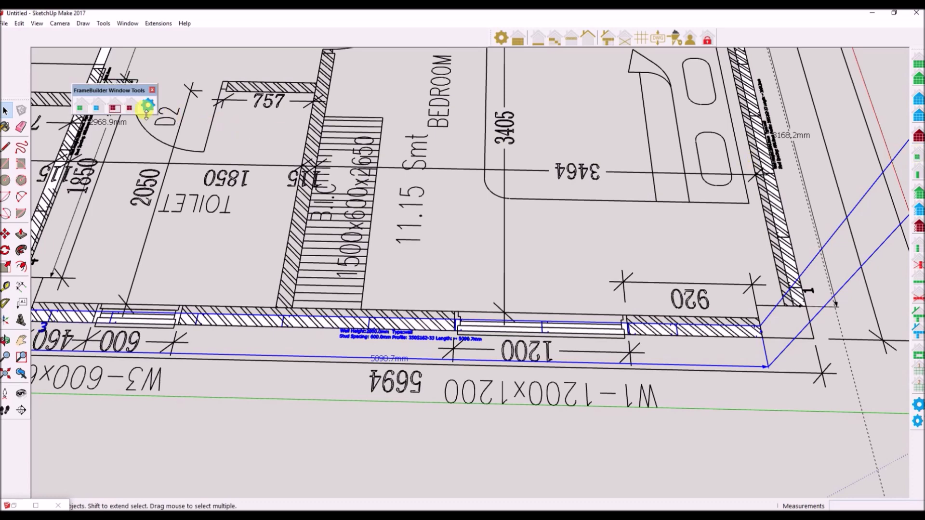
left_click_drag(128, 91, 798, 36)
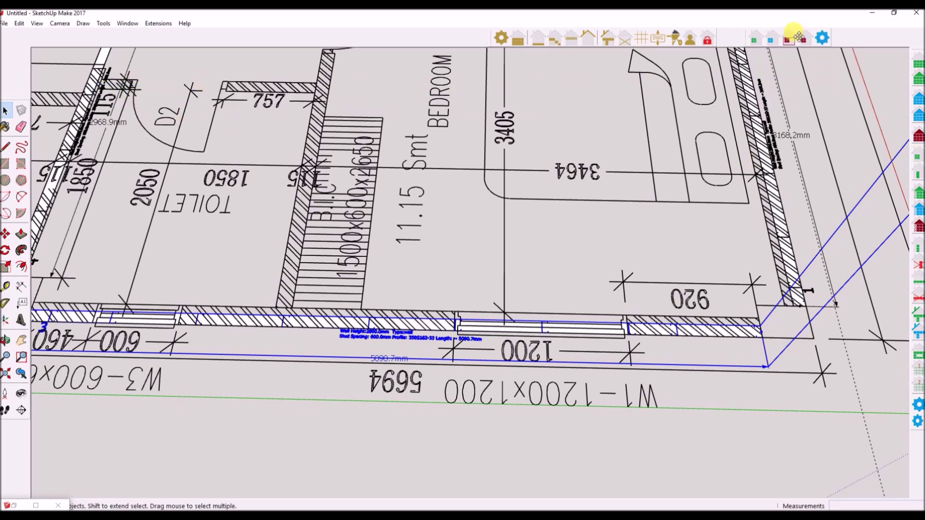
Insert a window 1200 mm wide and 1200 mm high in the outer side wall, centred on the plan's W1 opening in Bedroom 2.
left_click(754, 40)
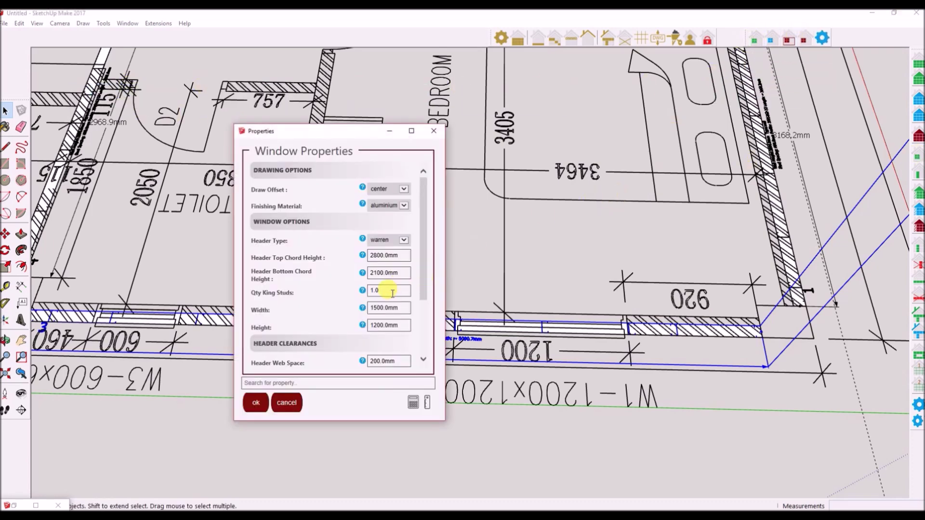
left_click(396, 308)
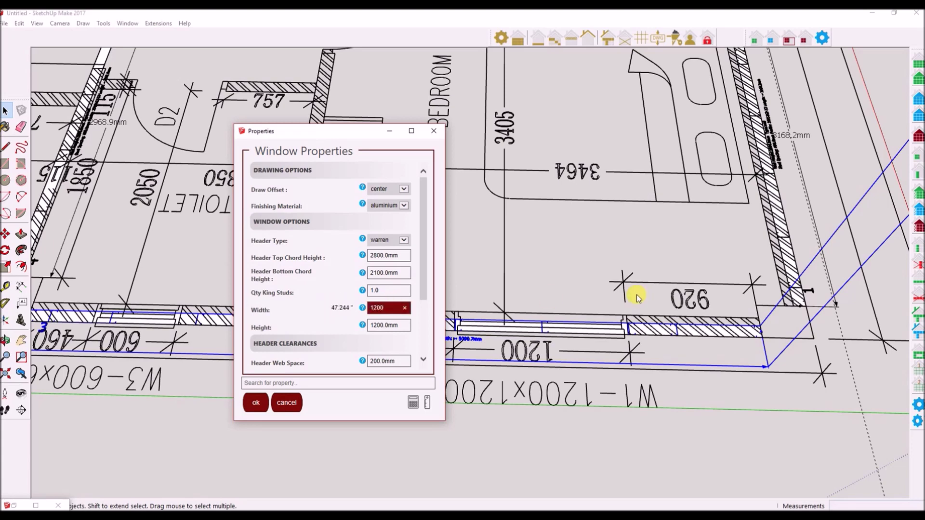
left_click(255, 403)
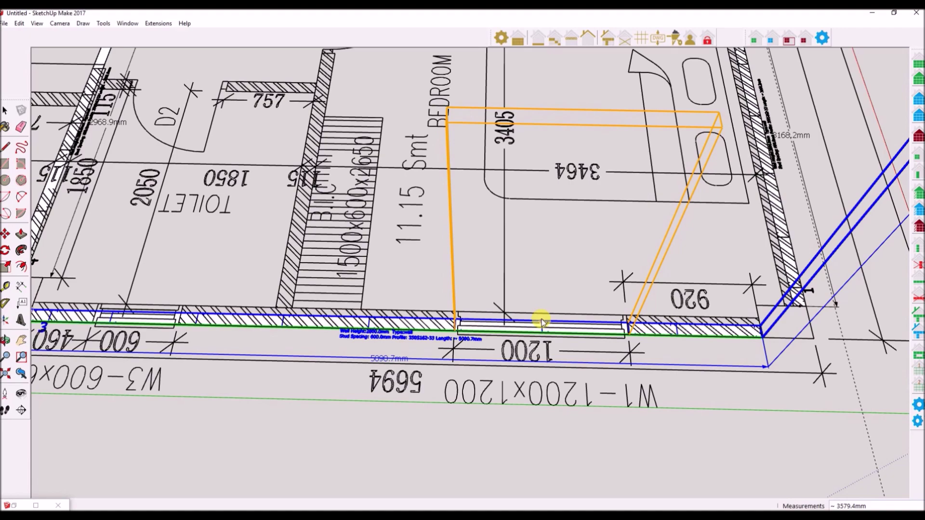
left_click(541, 319)
scroll(529, 322, "up", 5)
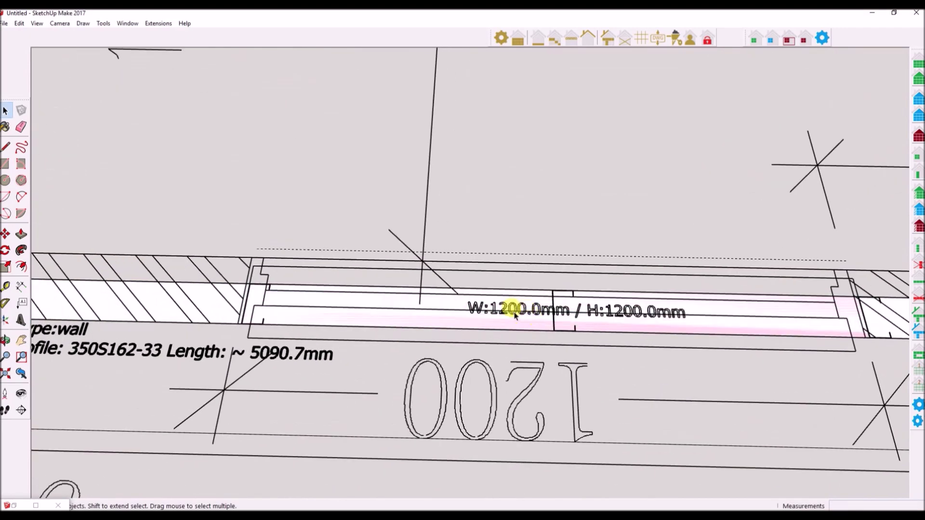
scroll(266, 291, "up", 1)
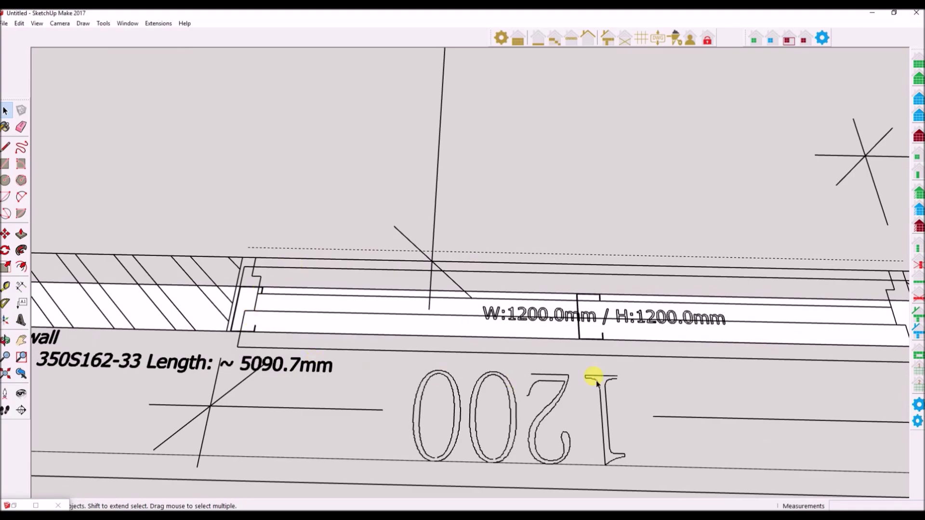
Insert a window 600 mm wide and 1200 mm high in the same outer side wall at the toilet's W3 opening.
scroll(475, 275, "down", 5)
mouse_move(475, 275)
middle_mouse_down()
mouse_move(562, 268)
mouse_move(516, 291)
mouse_move(506, 285)
mouse_move(599, 269)
mouse_move(367, 285)
mouse_move(276, 302)
middle_mouse_up()
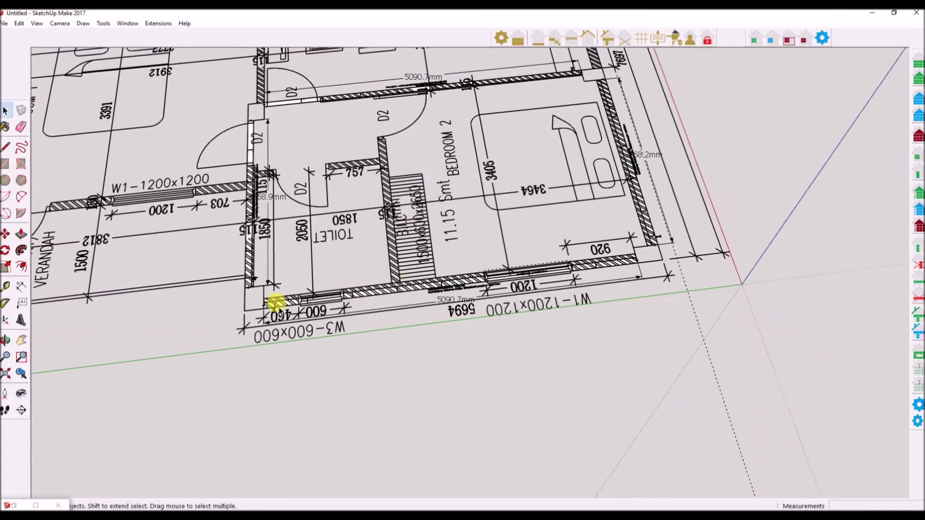
scroll(276, 303, "up", 4)
left_click(384, 279)
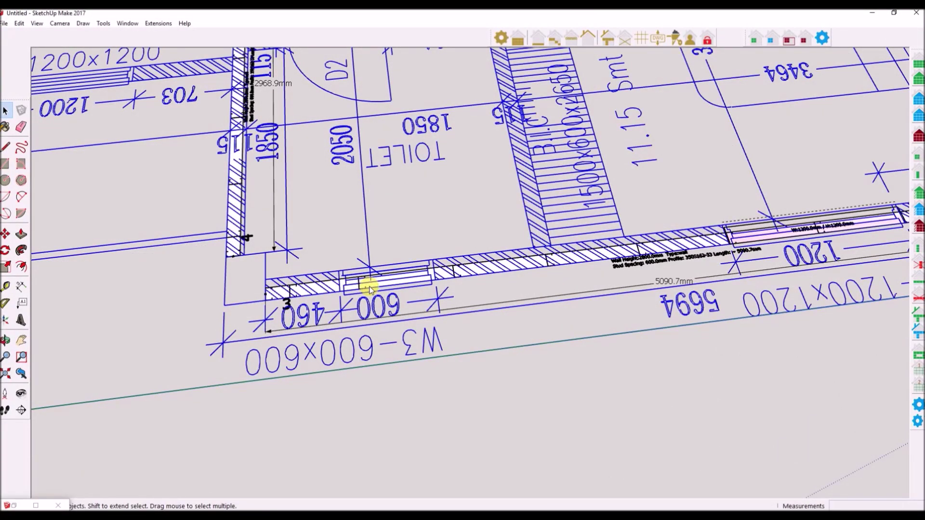
left_click(277, 290)
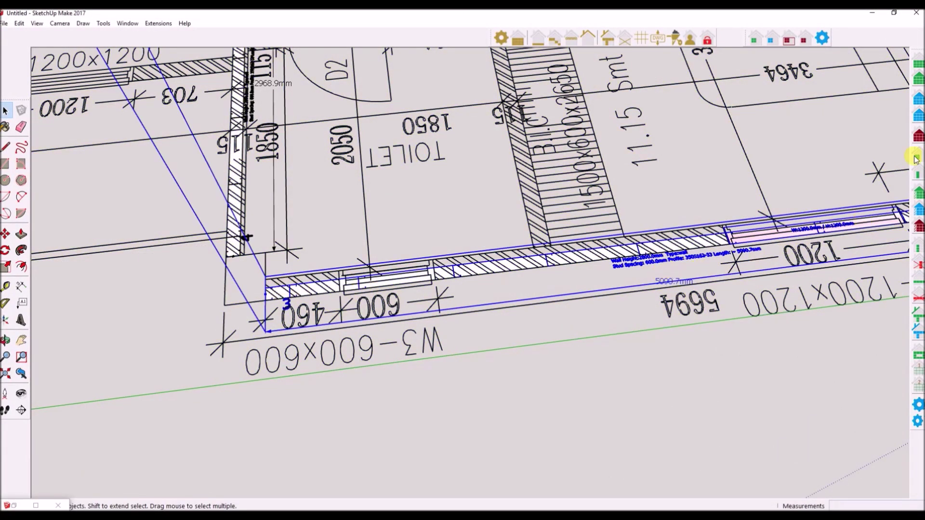
left_click(771, 38)
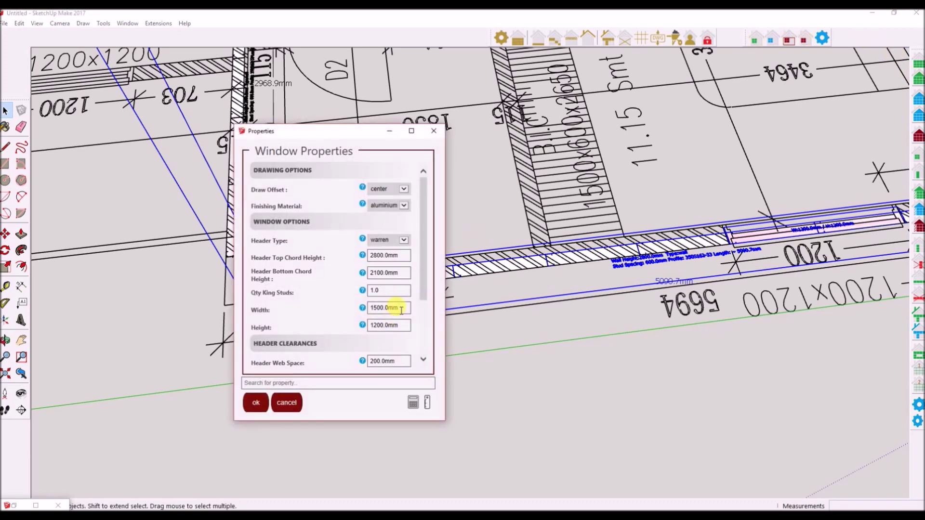
double_click(400, 309)
type("600")
key("Return")
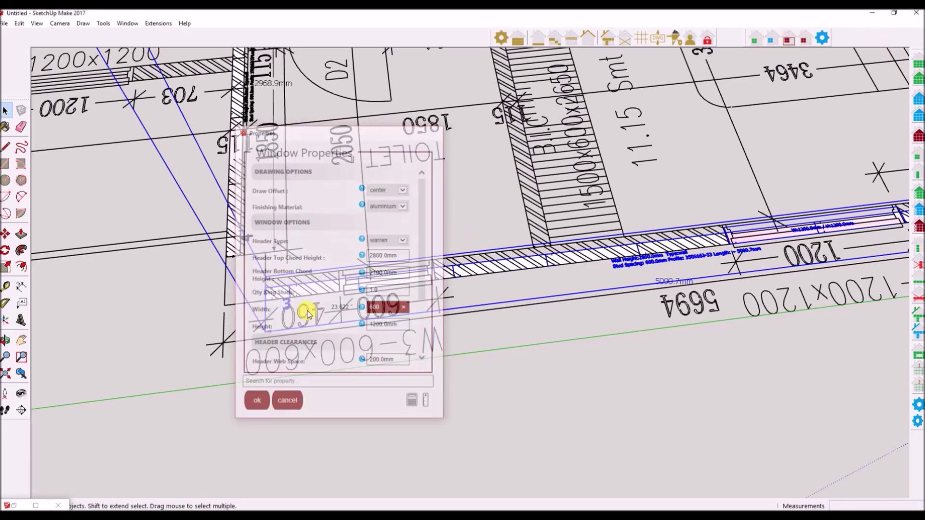
scroll(374, 282, "up", 5)
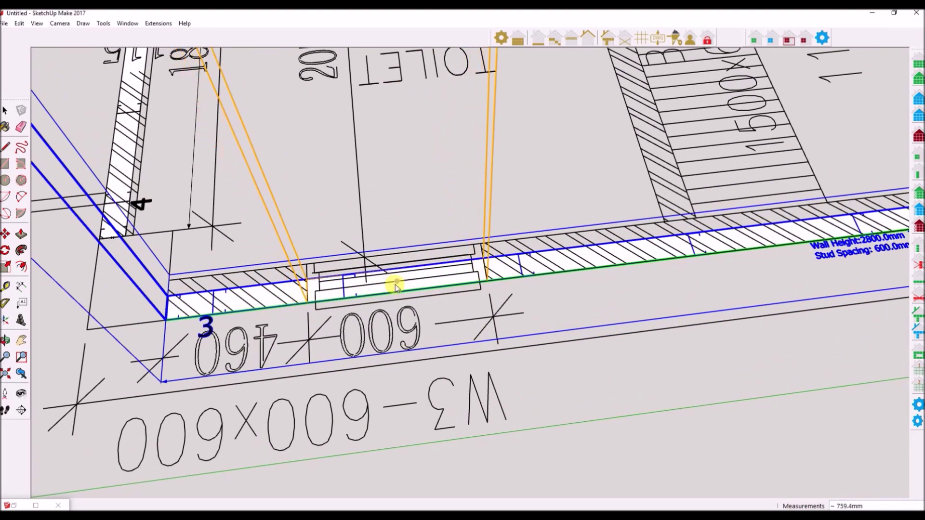
key("space")
scroll(395, 284, "up", 4)
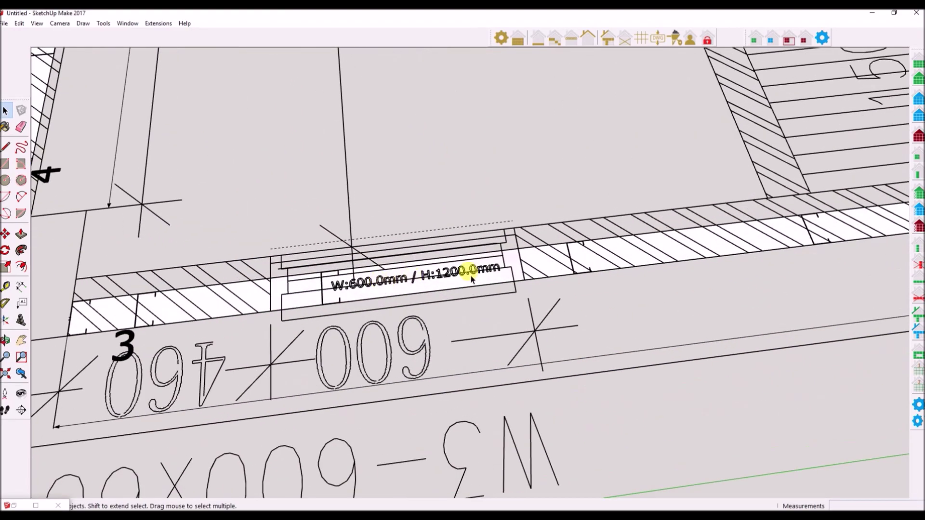
Try to add a stud to the wall between Bedroom 2 and the kitchen at the partition junction by door D2, and undo it.
scroll(386, 270, "down", 6)
middle_click_drag(458, 264, 436, 263)
middle_click_drag(501, 262, 507, 283)
scroll(421, 304, "up", 4)
scroll(421, 304, "up", 5)
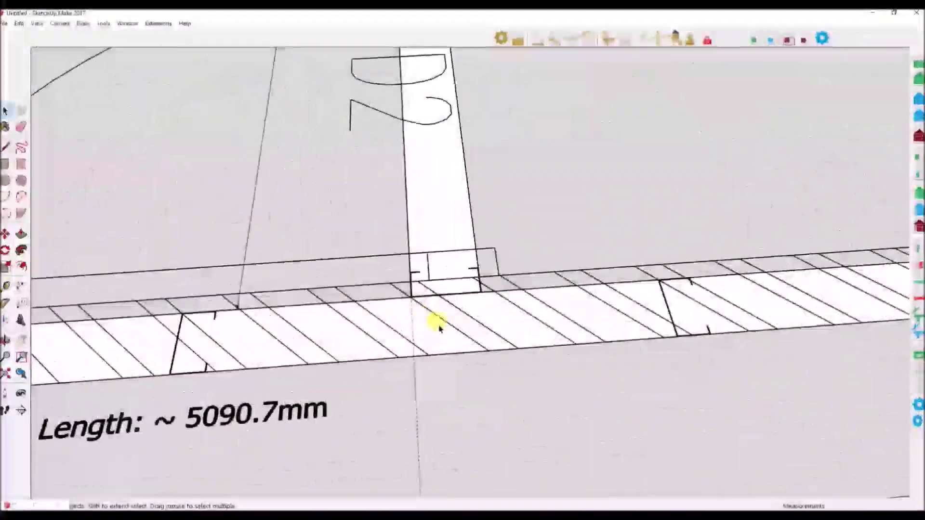
left_click(480, 300)
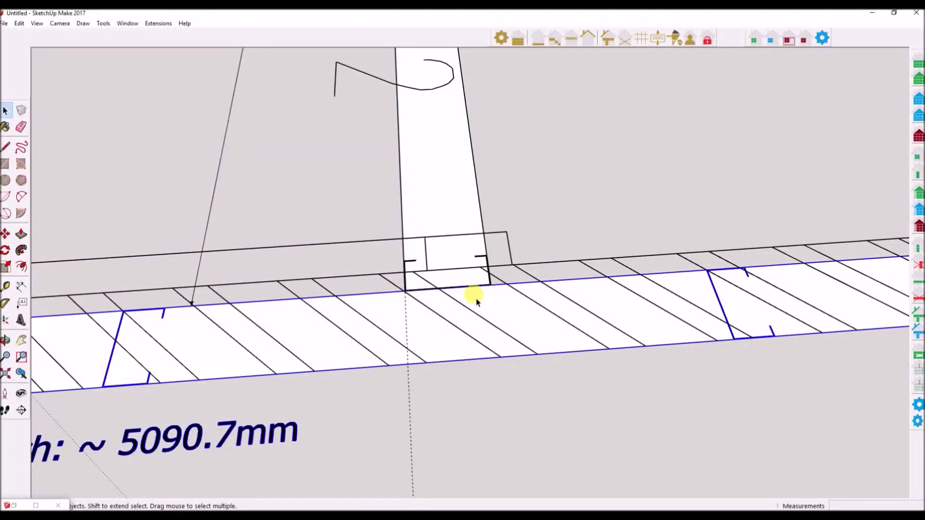
middle_click_drag(477, 301, 433, 299)
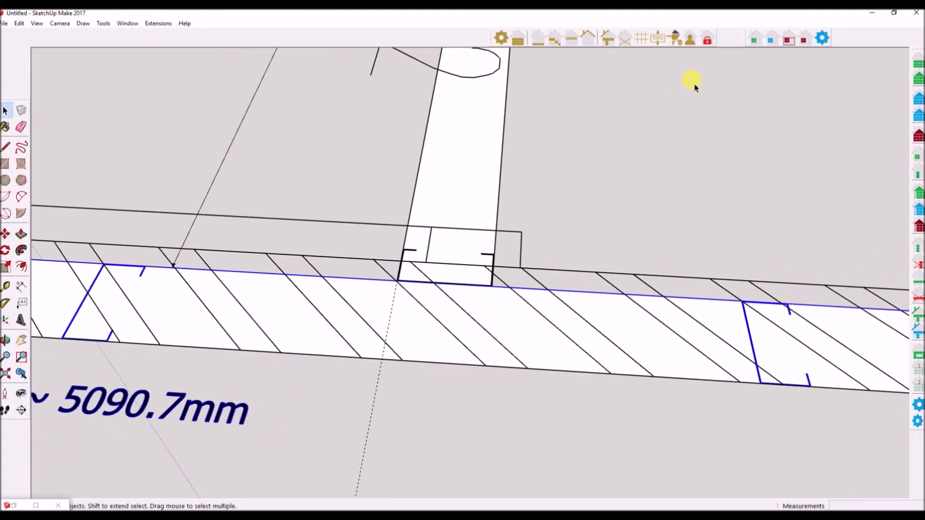
middle_click_drag(535, 294, 563, 295)
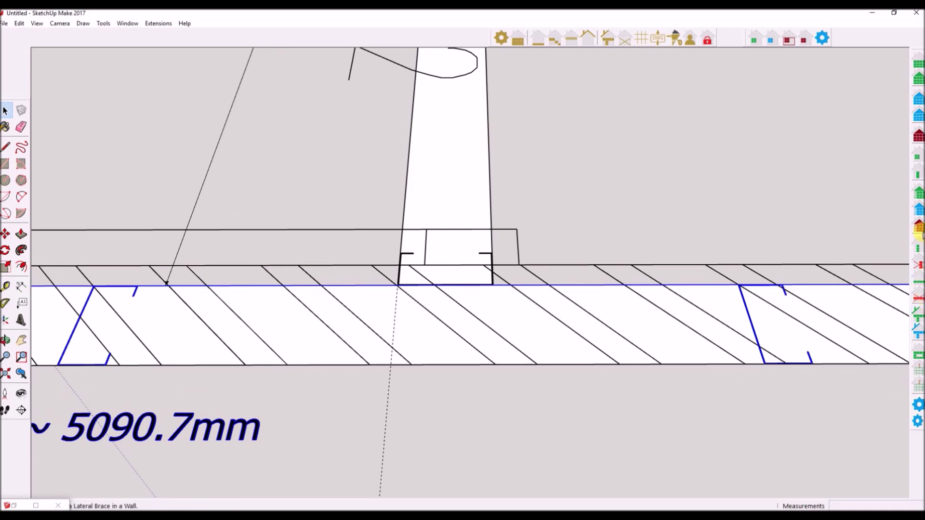
left_click(918, 248)
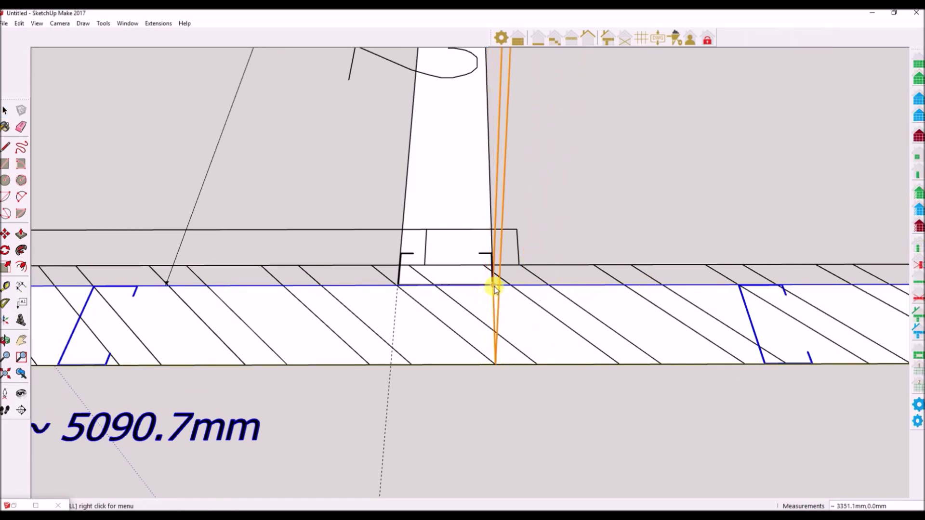
left_click(490, 222)
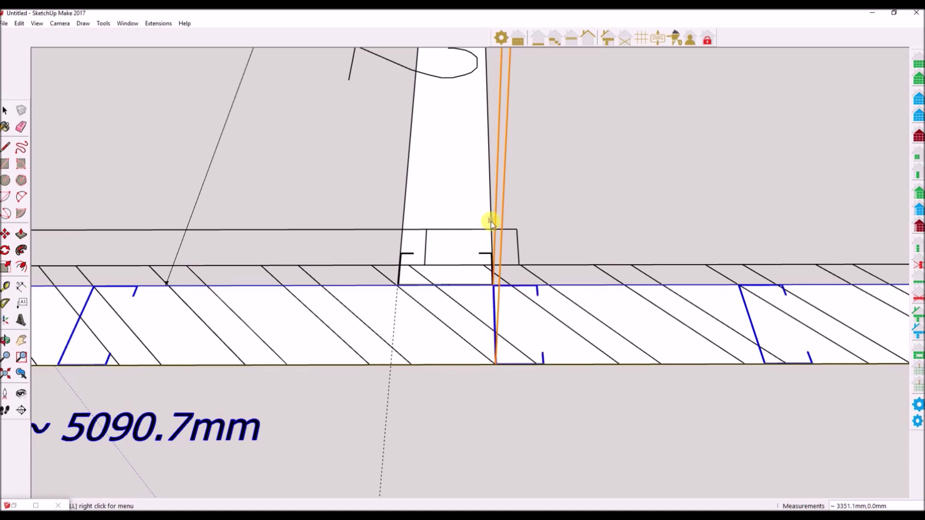
key("ctrl+z")
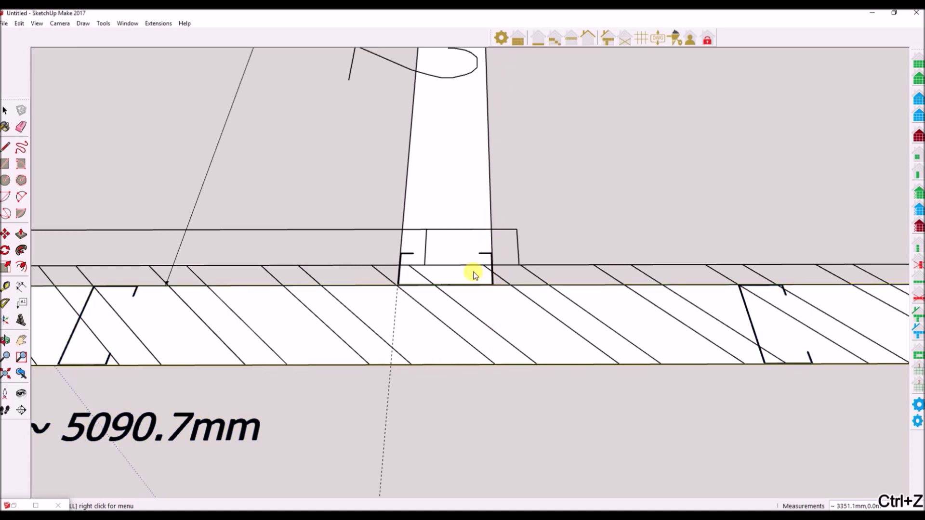
Add two studs to the wall between Bedroom 2 and the kitchen where the partition wall by door D2 meets it.
left_click(5, 340)
left_click_drag(439, 283, 448, 233)
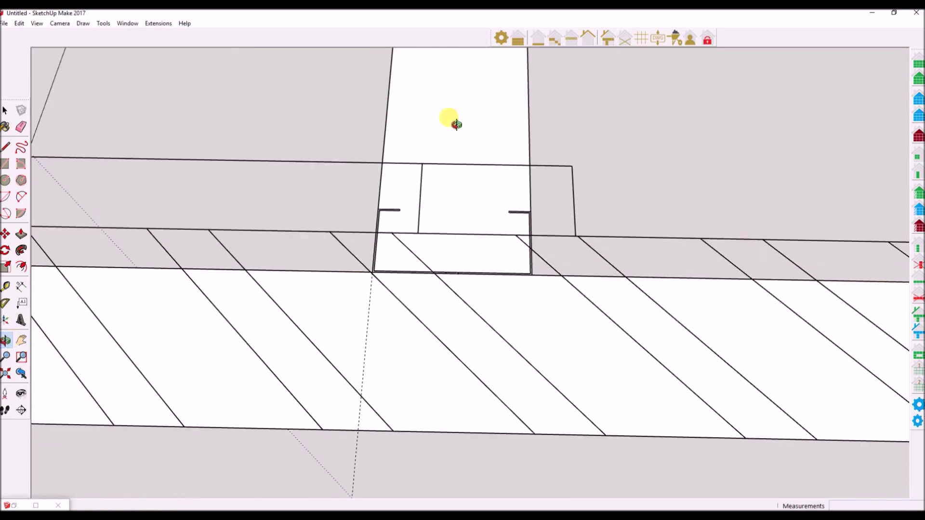
left_click(4, 111)
left_click(500, 278)
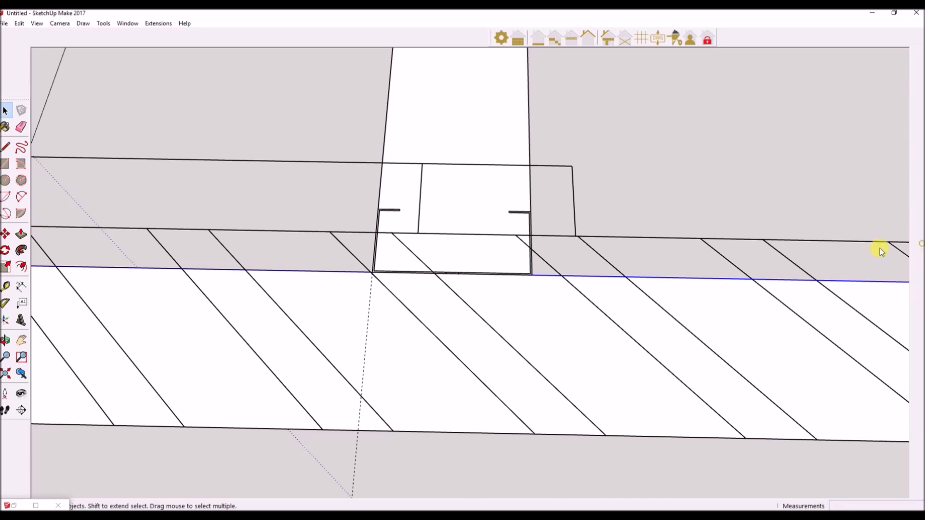
left_click(918, 266)
scroll(452, 279, "up", 3)
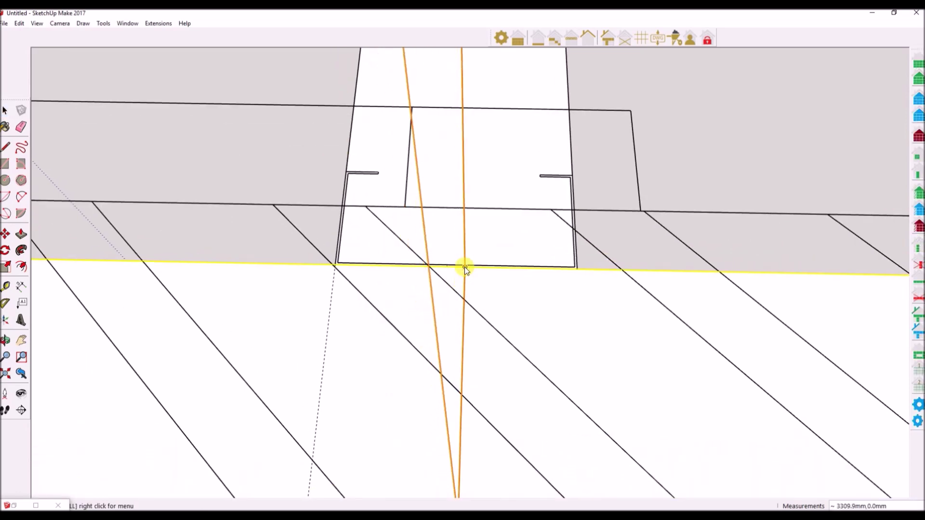
left_click(465, 267)
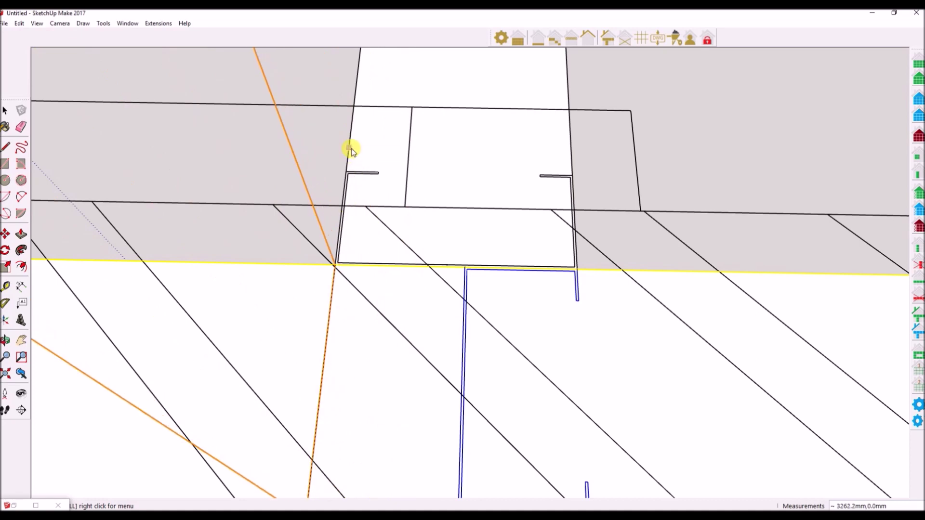
scroll(417, 190, "down", 5)
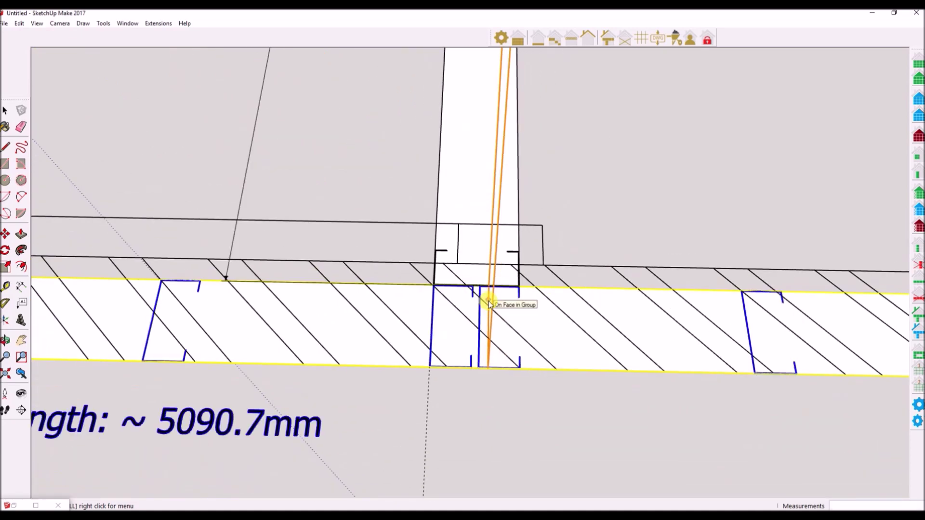
Inspect the wall between Bedroom 2 and the kitchen along its length, from the added studs to the outer corner.
key("space")
middle_click_drag(644, 351, 389, 327)
scroll(440, 314, "down", 3)
middle_click_drag(439, 314, 522, 328)
scroll(545, 336, "down", 3)
scroll(382, 312, "up", 10)
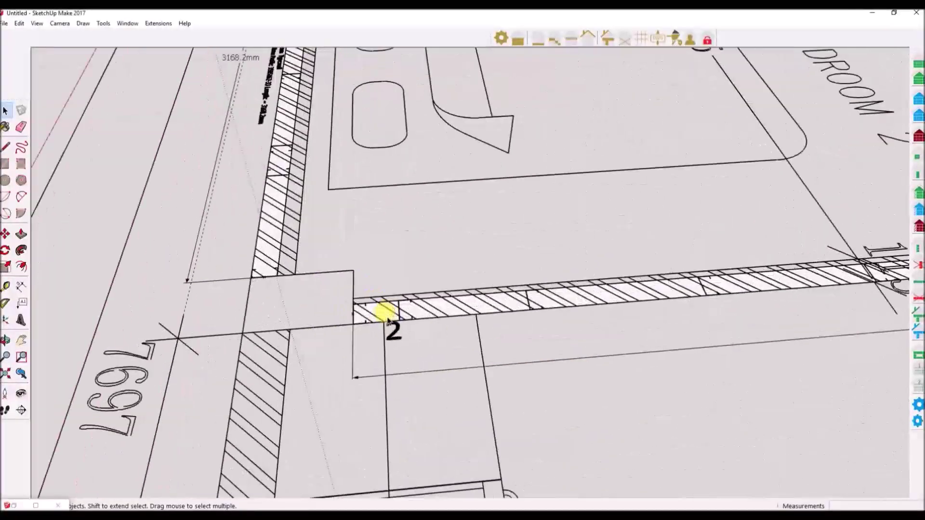
scroll(435, 314, "down", 3)
middle_click_drag(371, 305, 320, 310)
scroll(382, 295, "down", 4)
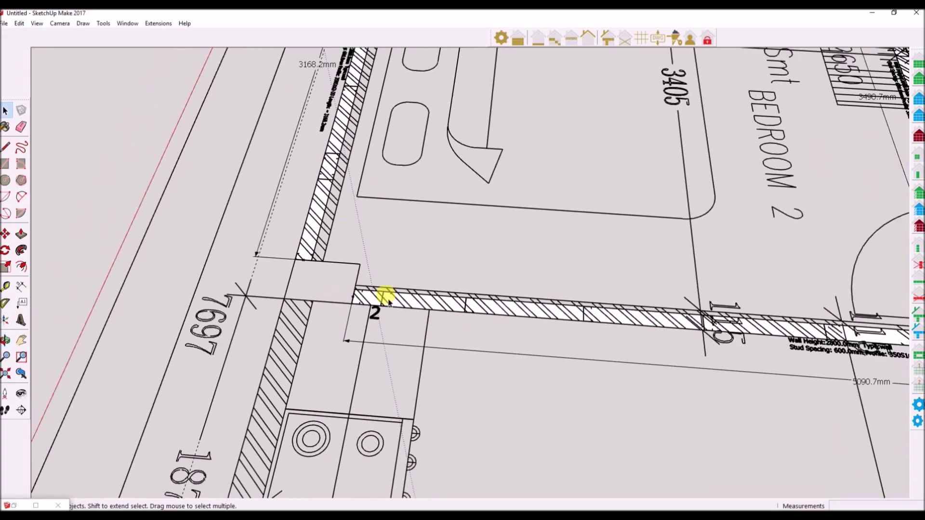
Select the wall between Bedroom 2 and the kitchen and measure the plan's D2 door opening near its inner end.
scroll(389, 296, "down", 3)
scroll(703, 319, "up", 6)
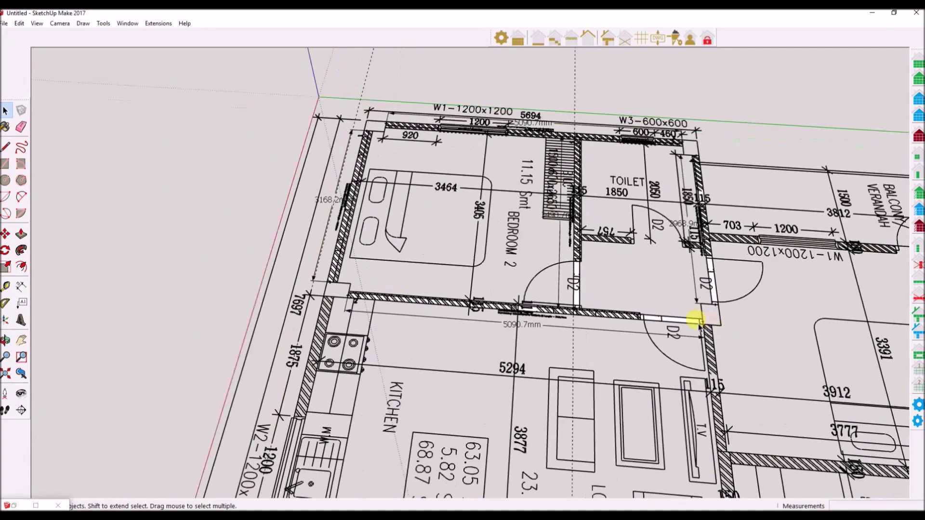
scroll(699, 326, "up", 4)
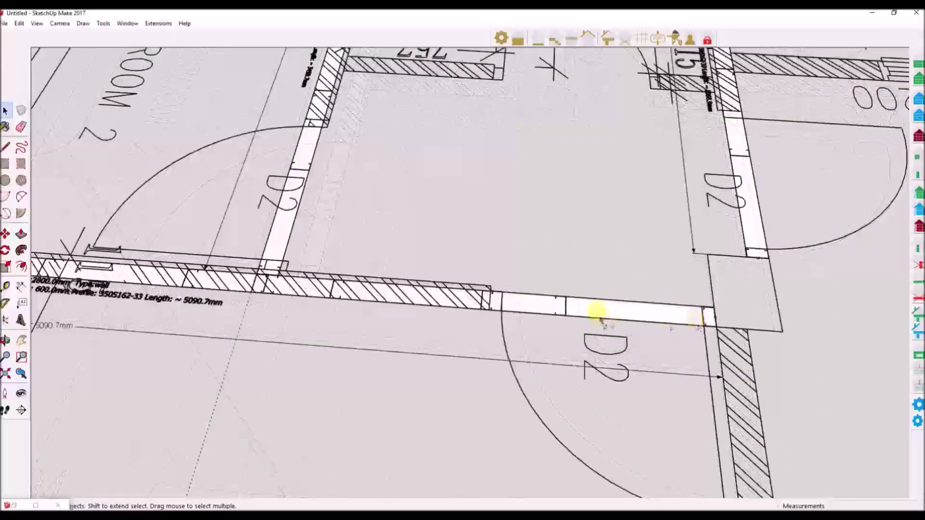
left_click(600, 312)
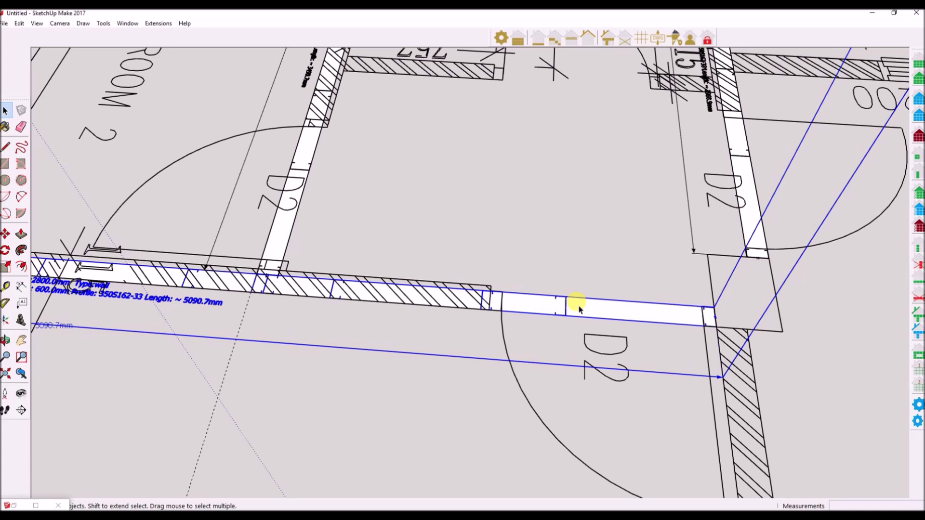
left_click(918, 175)
left_click(5, 287)
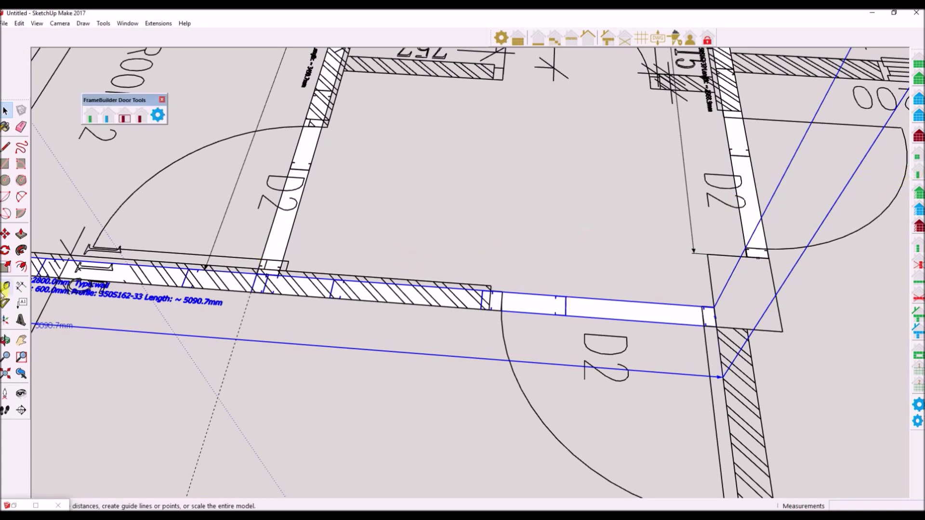
left_click(503, 291)
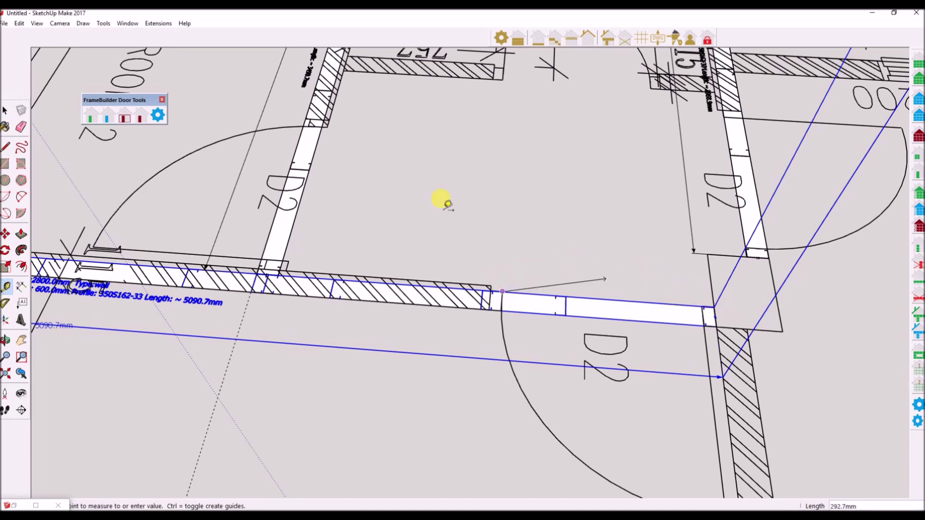
Insert a door 800 mm wide and 2100 mm high in the selected wall at the plan's D2 opening into the lounge.
left_click(91, 120)
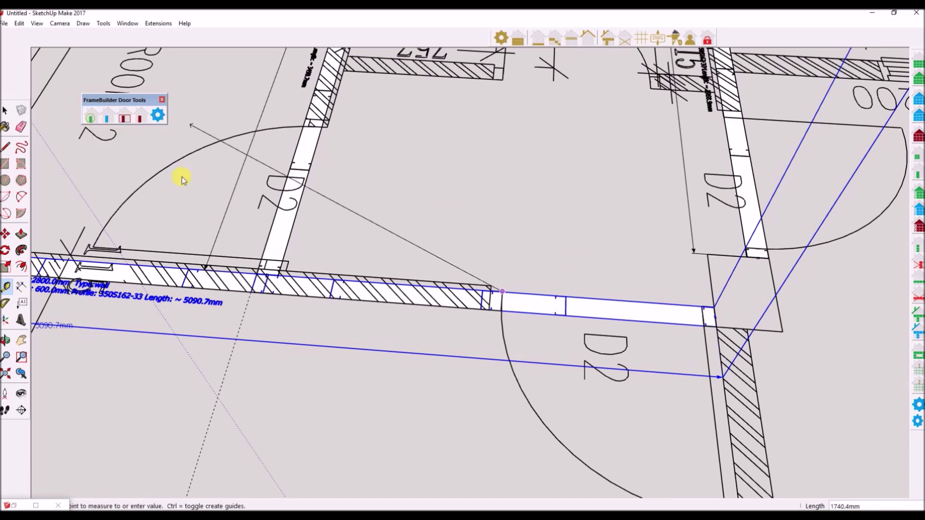
left_click(388, 324)
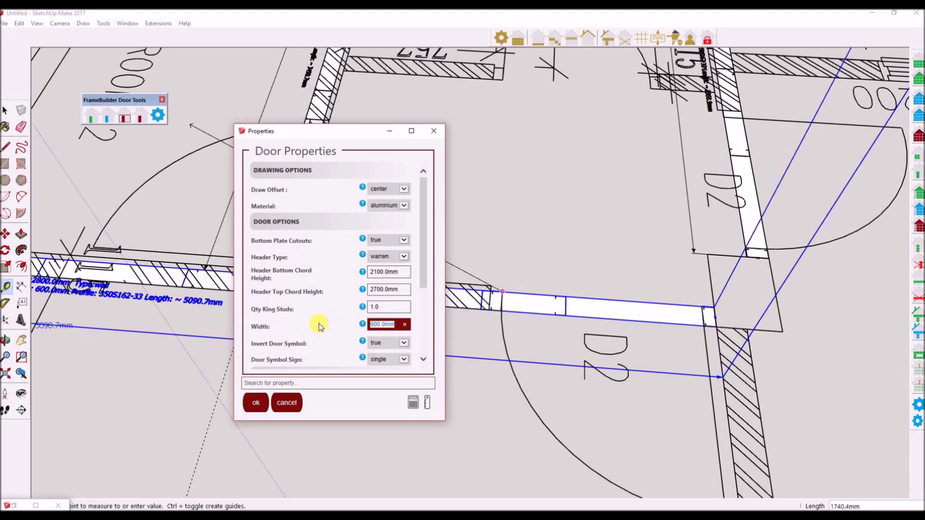
key("Return")
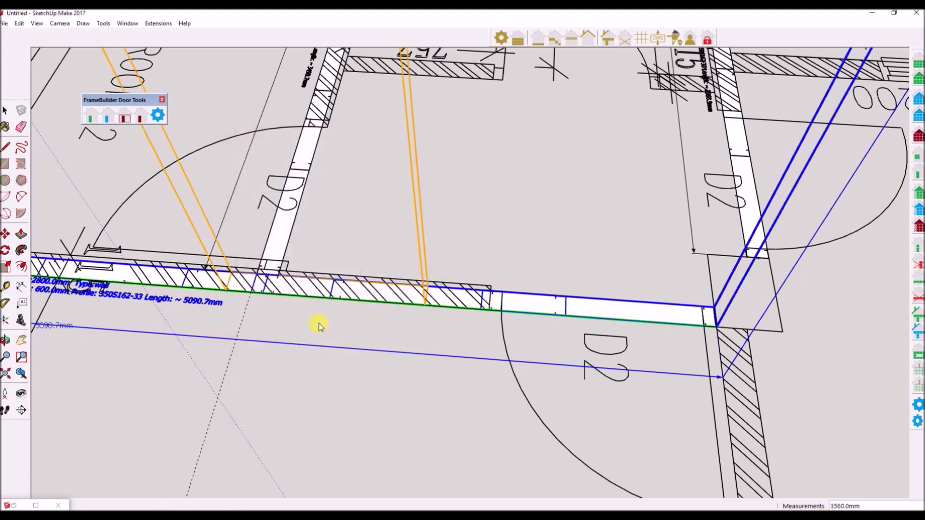
left_click(599, 300)
scroll(598, 301, "down", 3)
scroll(592, 299, "up", 3)
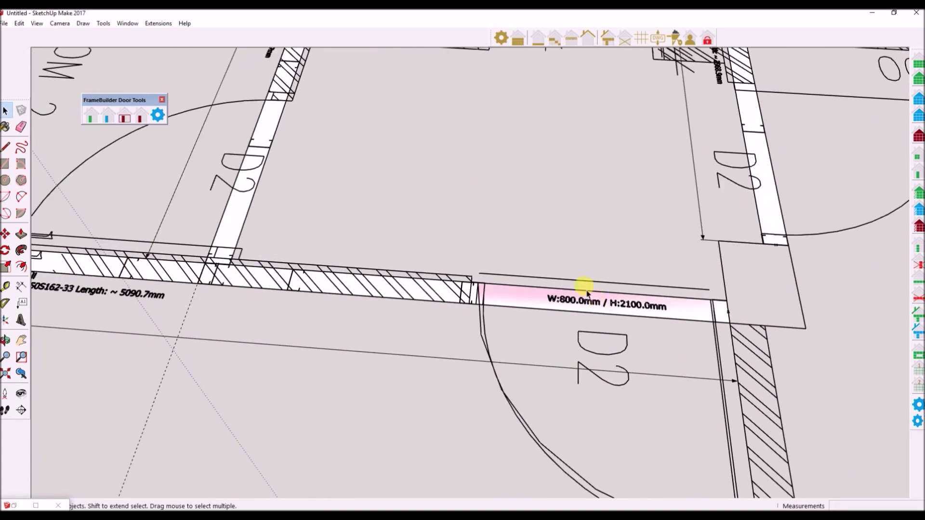
scroll(572, 298, "down", 2)
scroll(571, 298, "down", 5)
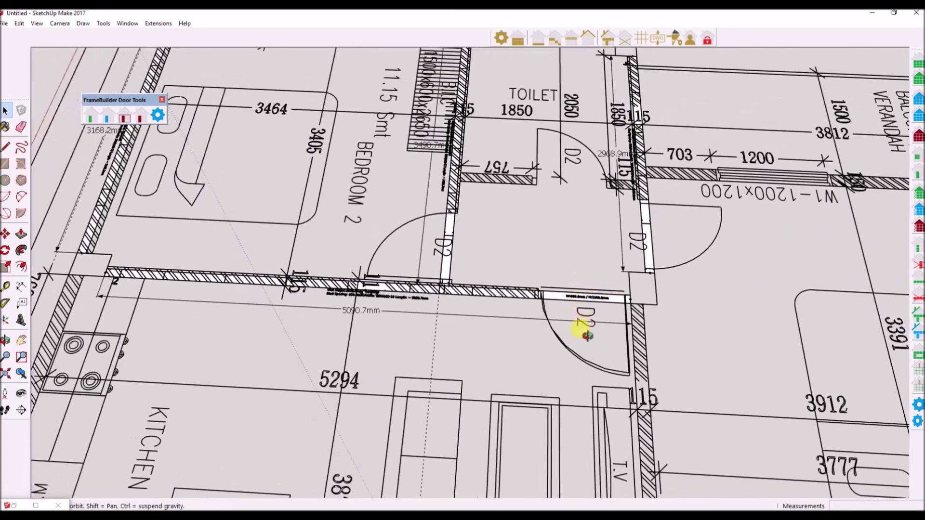
View the whole plan at an angle and hide the imported floor plan drawing beneath the walls.
middle_click_drag(581, 318, 325, 320)
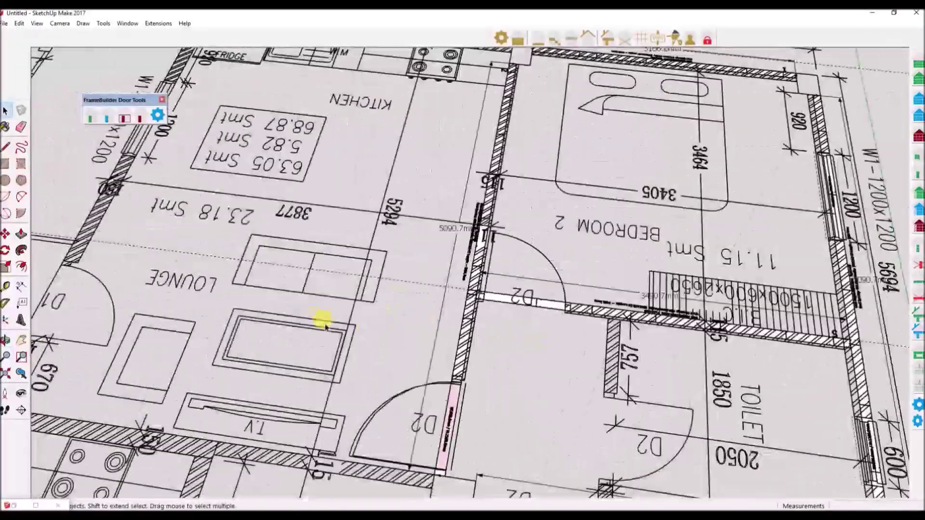
middle_click_drag(455, 327, 541, 377)
left_click(528, 380)
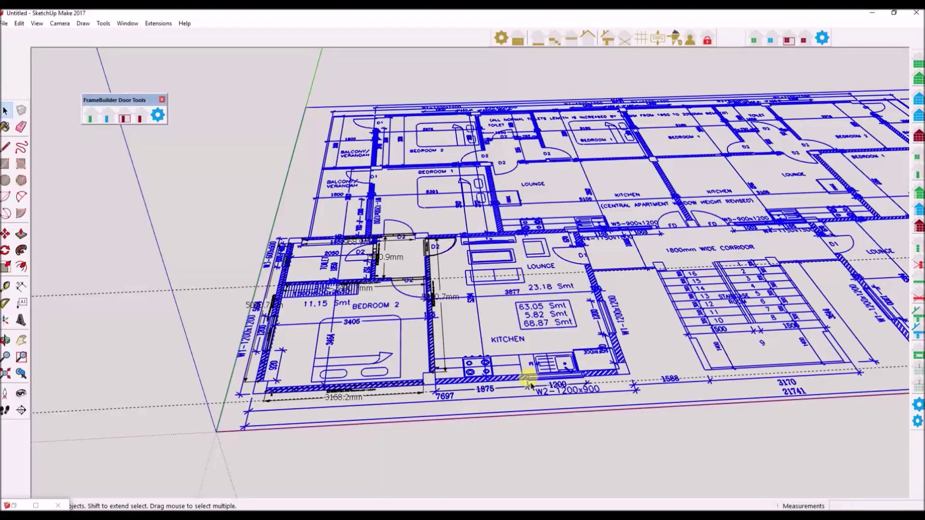
right_click(530, 381)
left_click(549, 146)
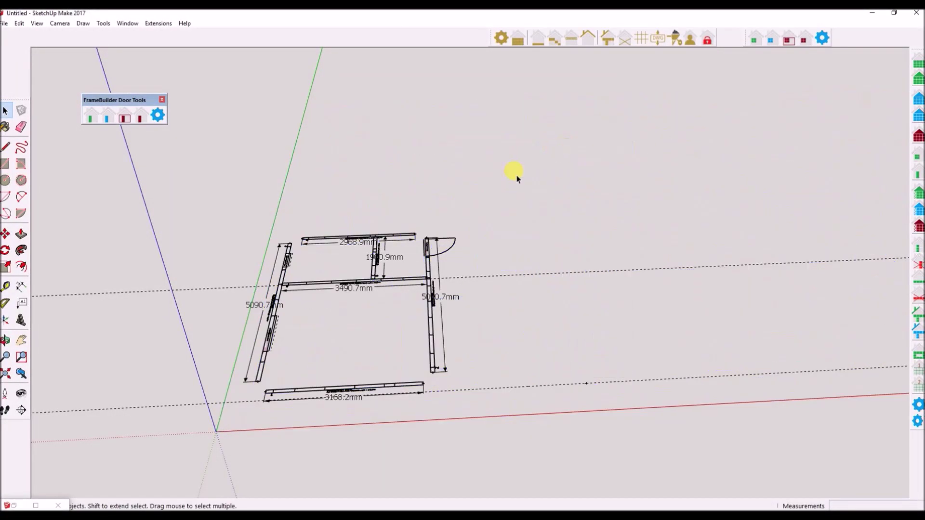
Select all the walls and set up their export as dxf lines in millimetres.
left_click_drag(207, 169, 507, 396)
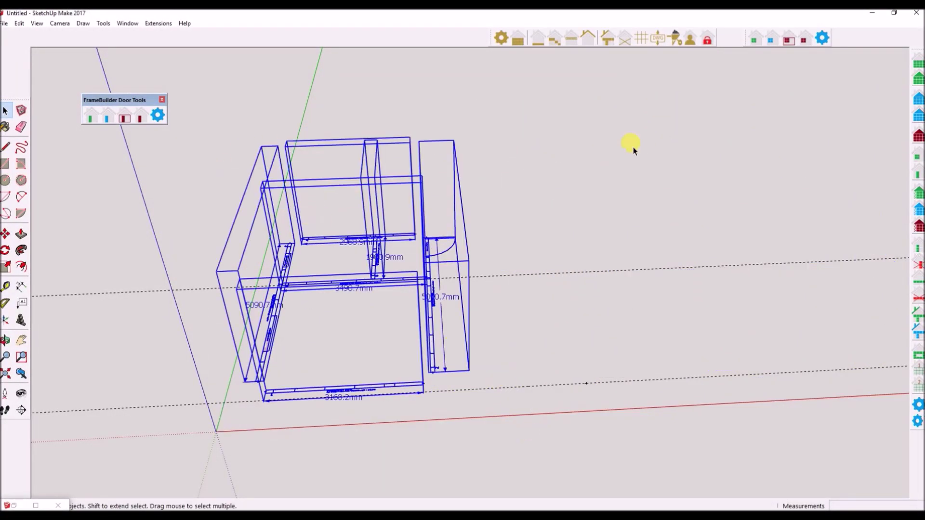
left_click(659, 38)
left_click(918, 61)
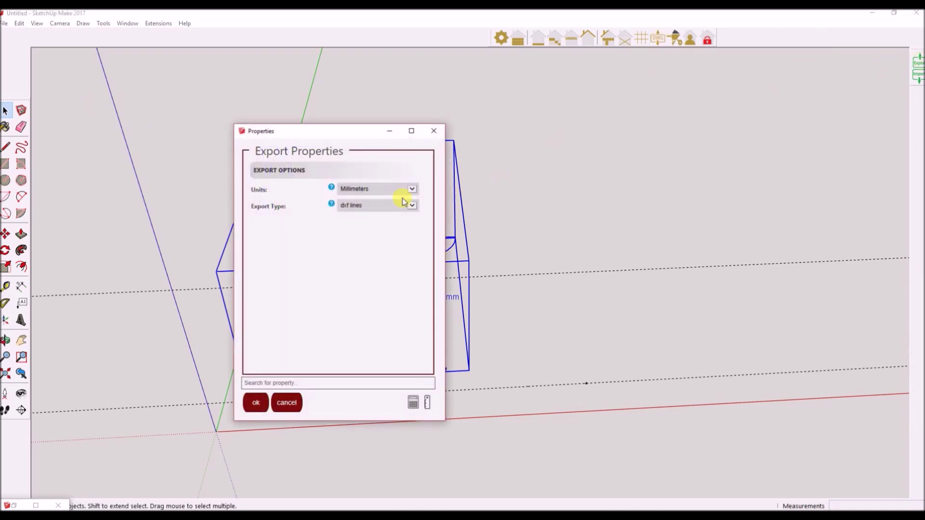
left_click(256, 402)
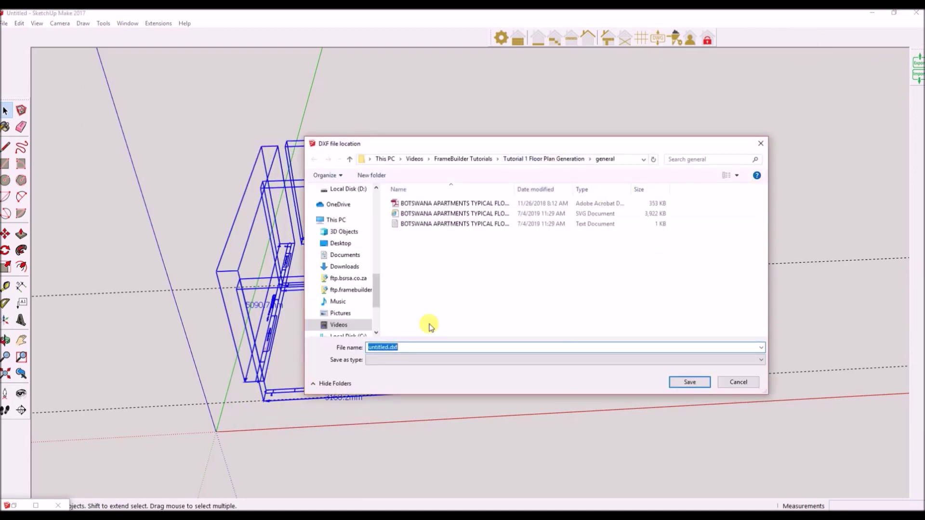
Save the wall export as BOTSWANA APARTMENTS TYPICAL FLOOR PLAN NOV.18.dxf in the general folder.
left_click(453, 203)
double_click(522, 346)
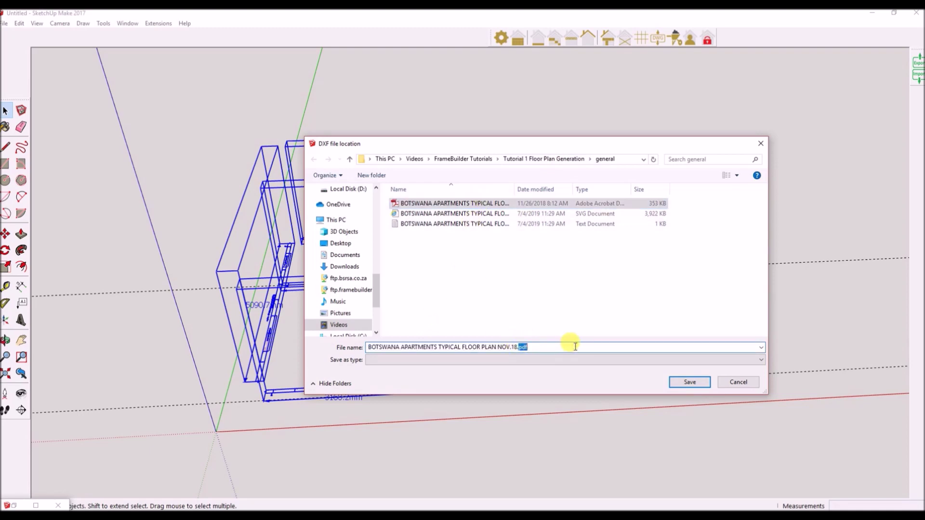
type("dxf")
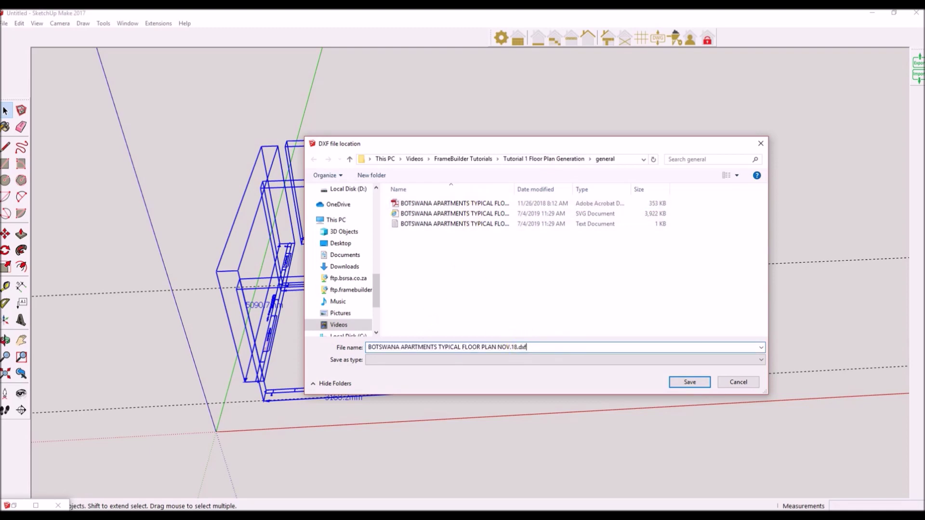
left_click(694, 385)
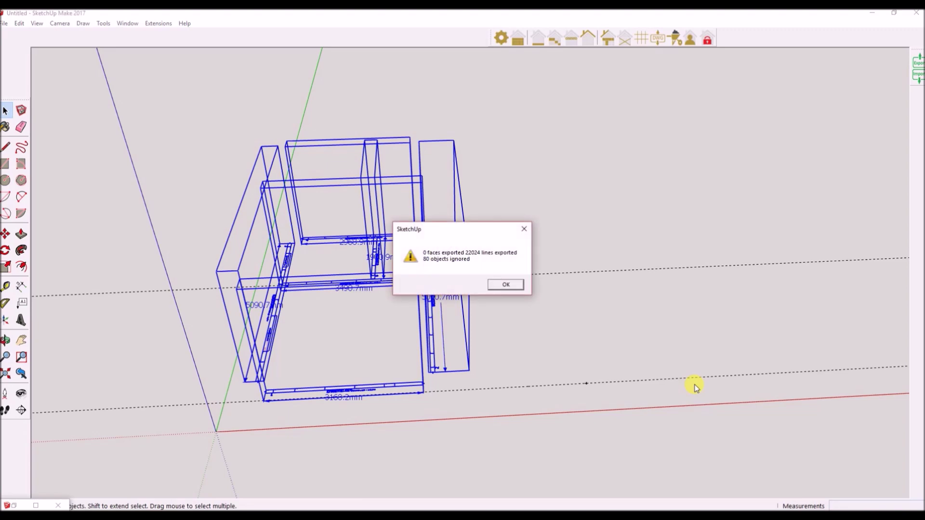
left_click(505, 285)
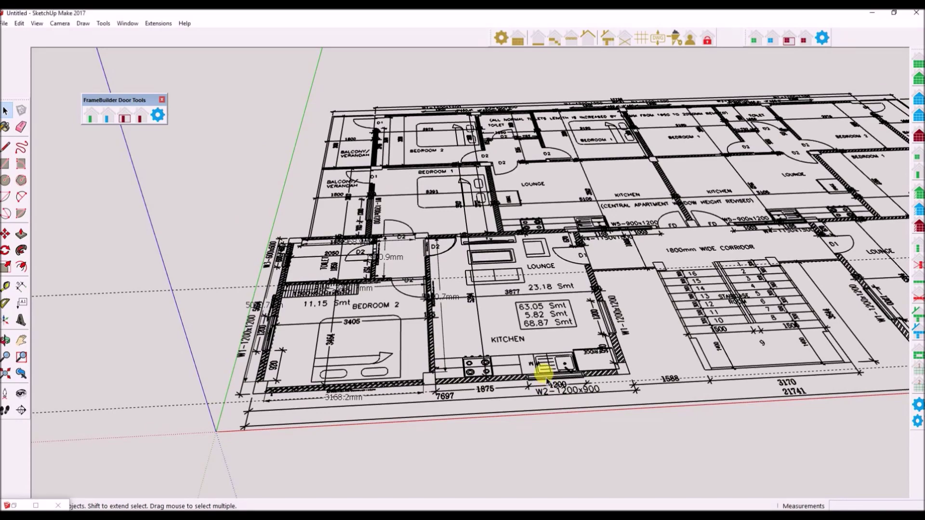
Hide the imported apartment floor plan drawing beneath the walls.
left_click(531, 384)
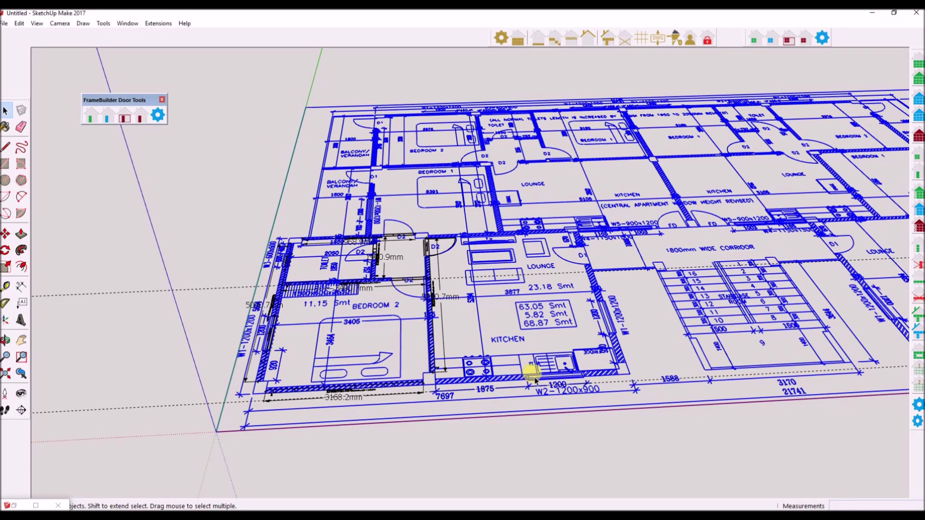
right_click(533, 380)
left_click(567, 147)
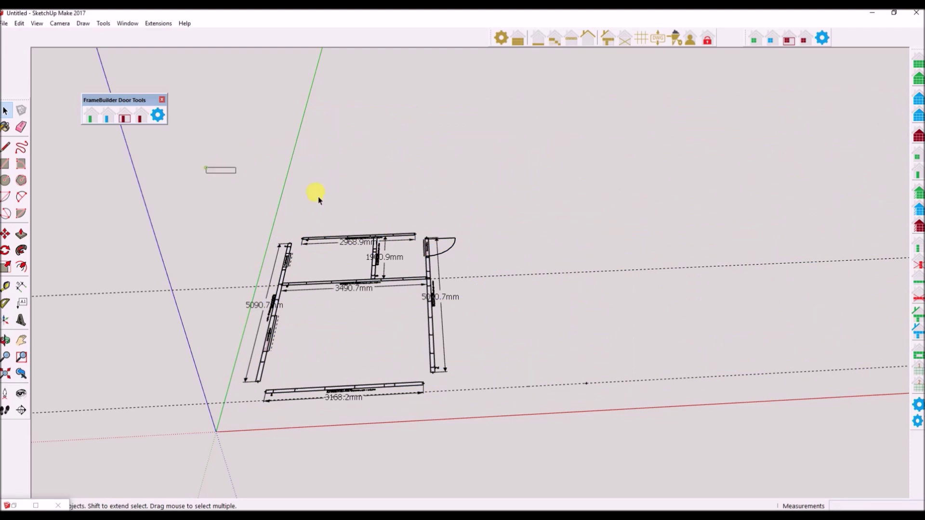
Select all the walls and set up their export with Millimeters as units and dxf lines as type.
left_click_drag(318, 196, 524, 420)
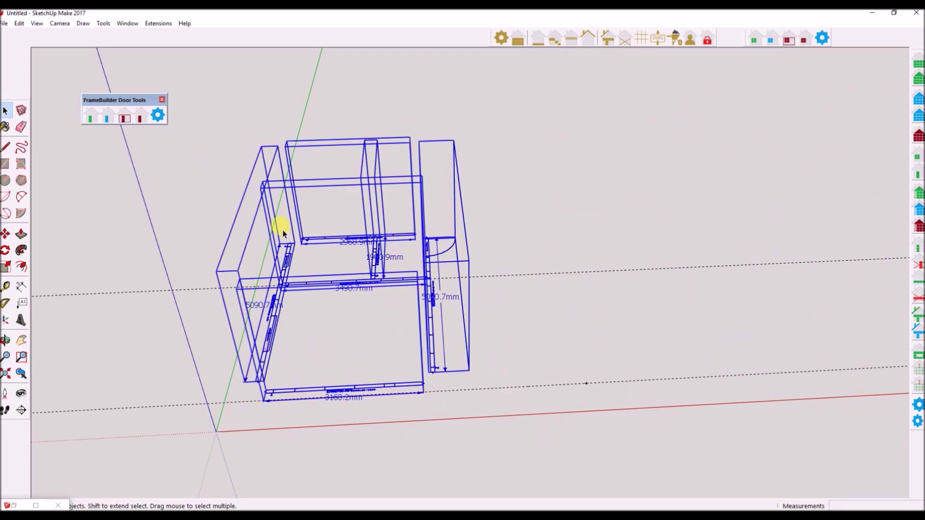
left_click(663, 43)
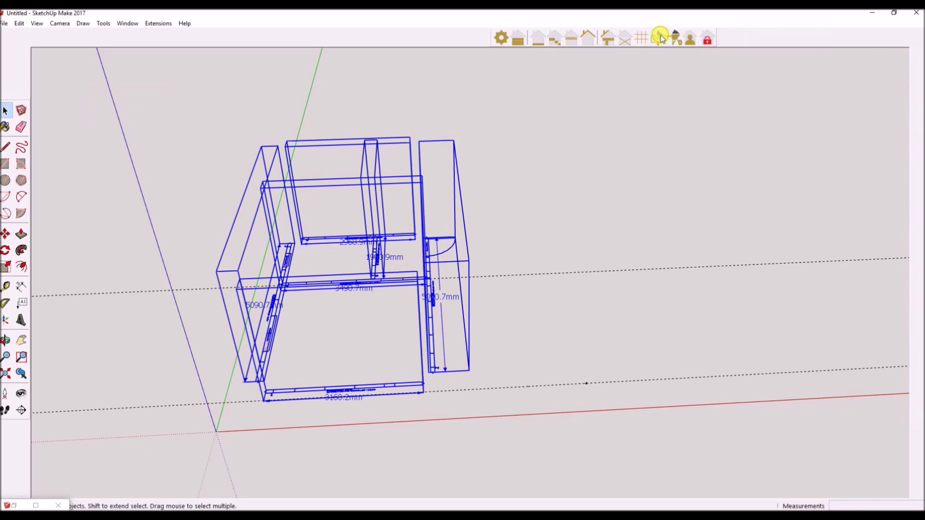
left_click(919, 61)
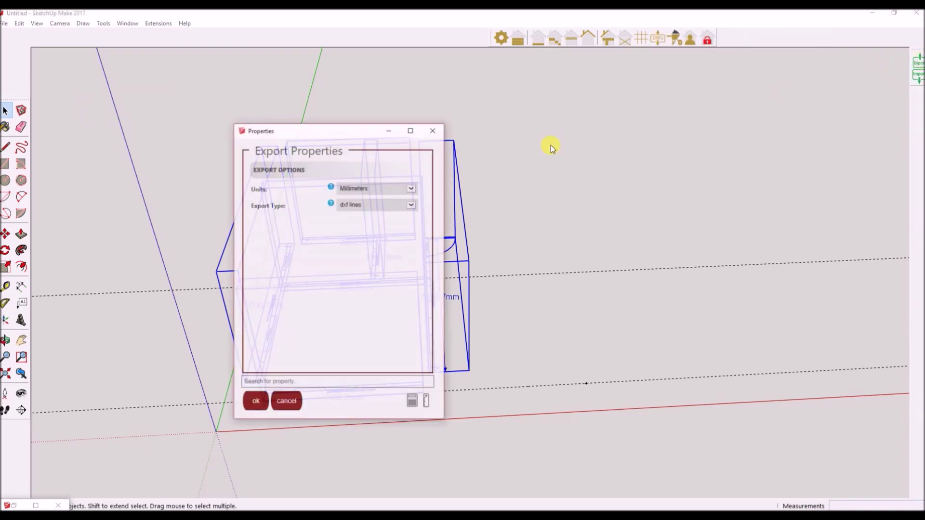
left_click(256, 403)
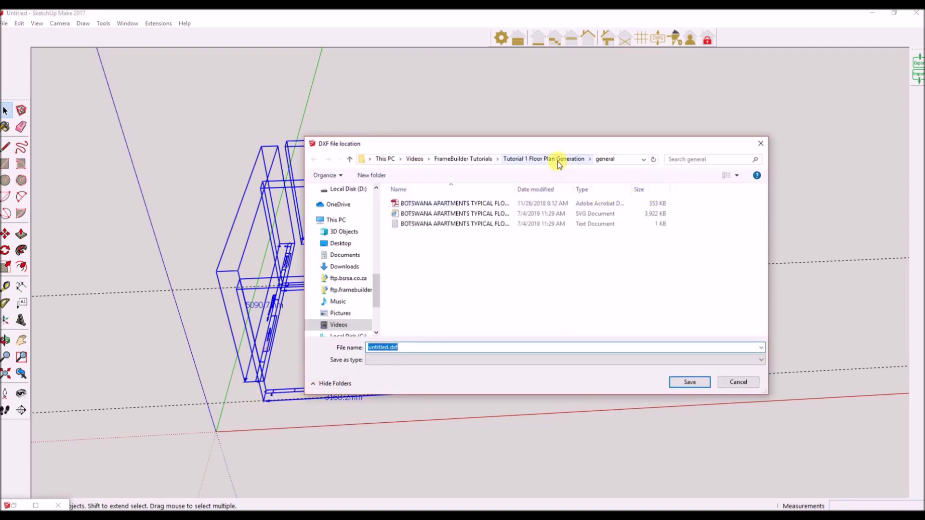
Save the exported walls in the general folder under the name BOTSWANA APARTMENTS TYPICAL FLOOR PLAN NOV.18.dxf.
left_click(496, 203)
left_click(530, 347)
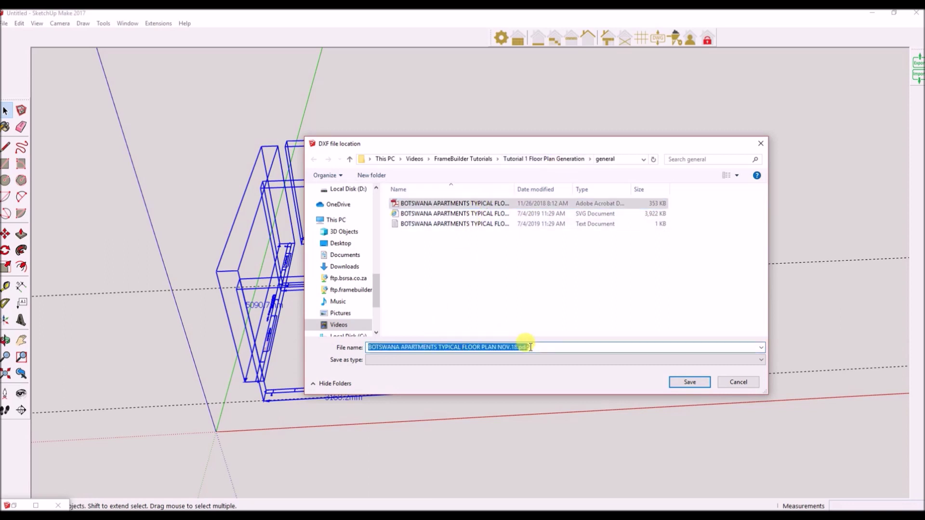
left_click(525, 347)
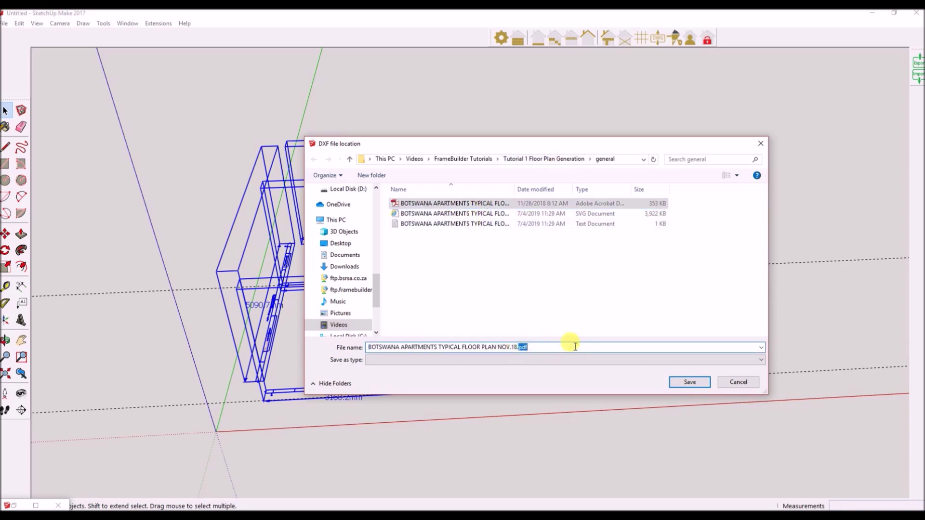
type("d")
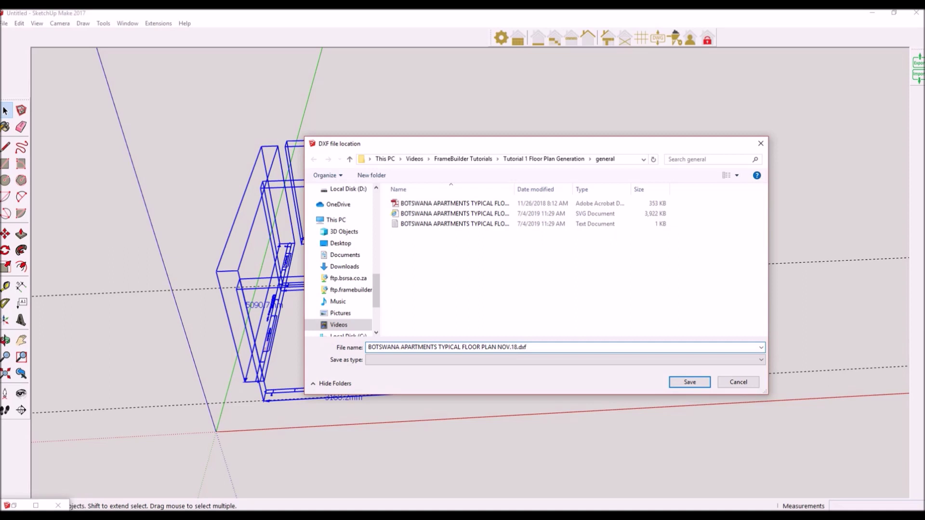
left_click(690, 382)
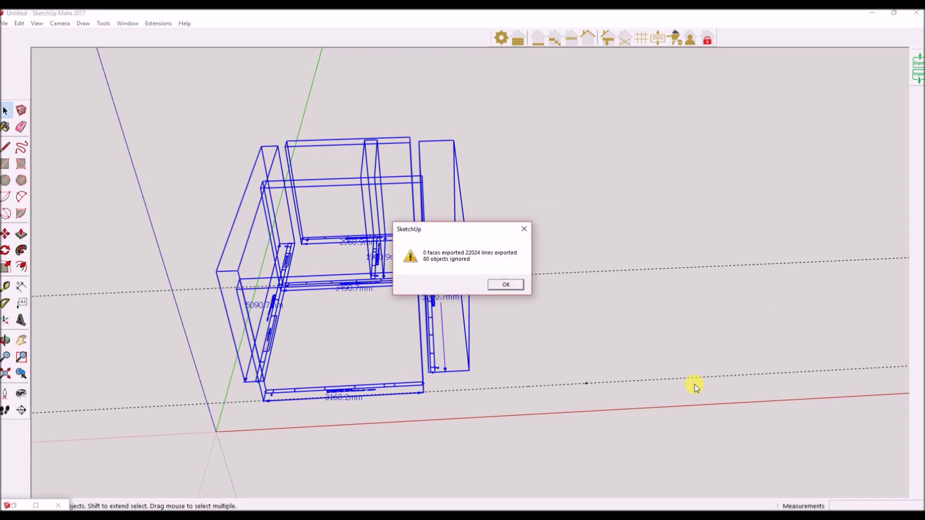
left_click(505, 284)
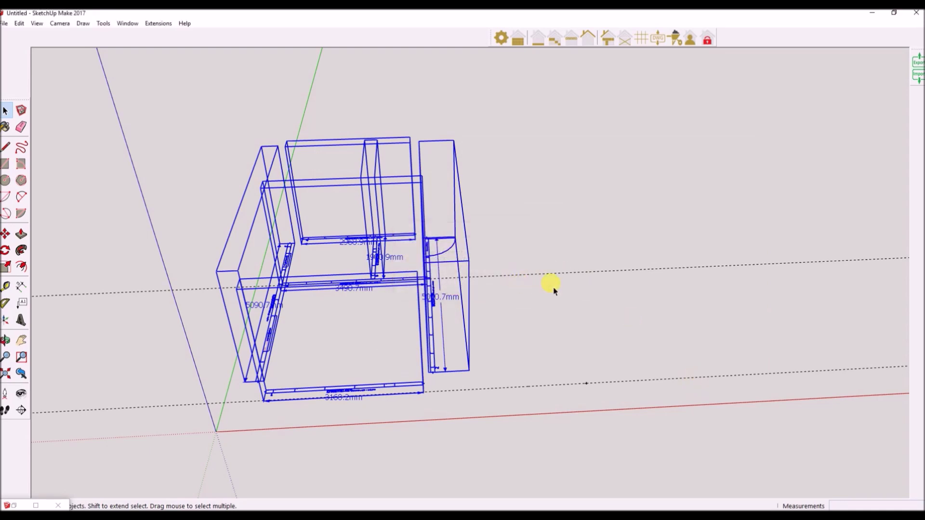